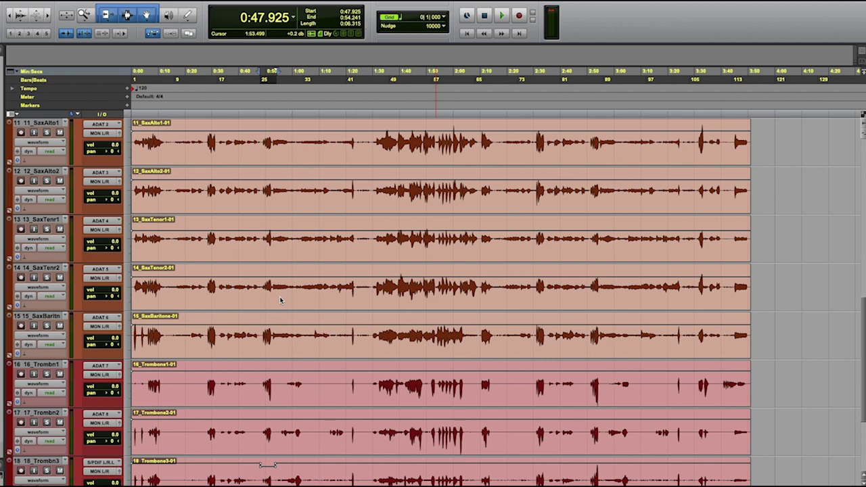
# Step: Play the horns from 0:16.718, then stop playback
pyautogui.click(176, 221)
pyautogui.press('space')
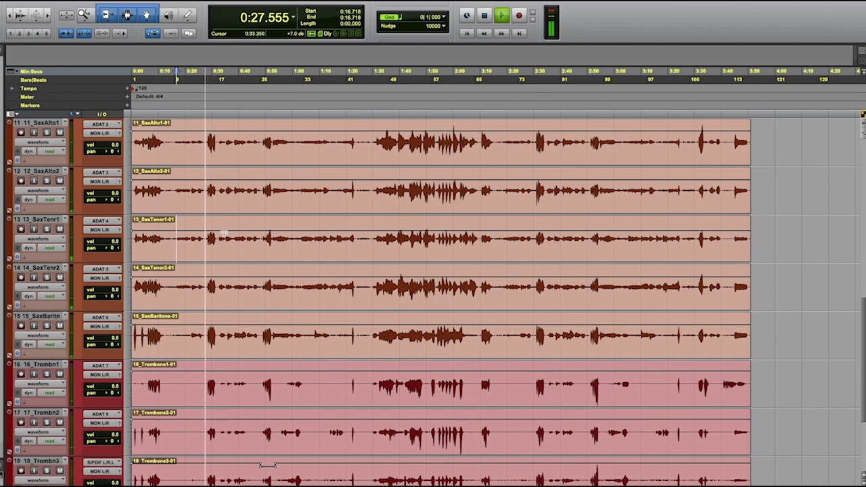
pyautogui.press('space')
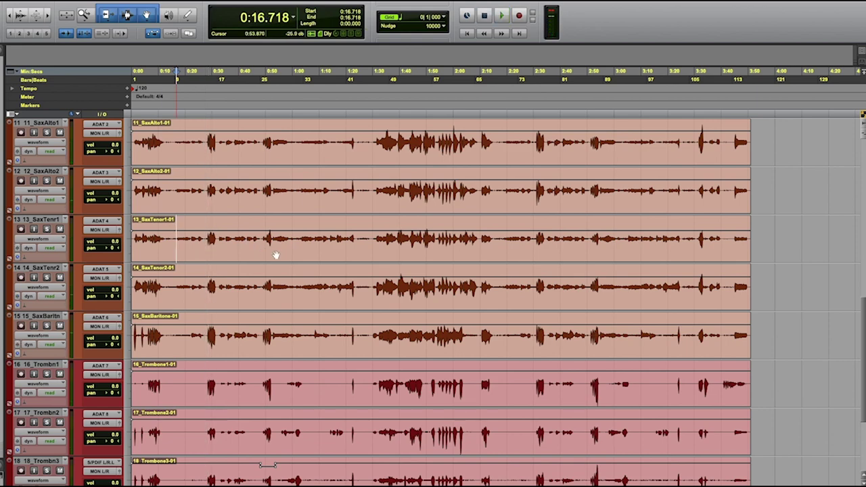
# Step: Switch to the Mix window showing every track's channel strip
pyautogui.scroll(-3, 276, 255)
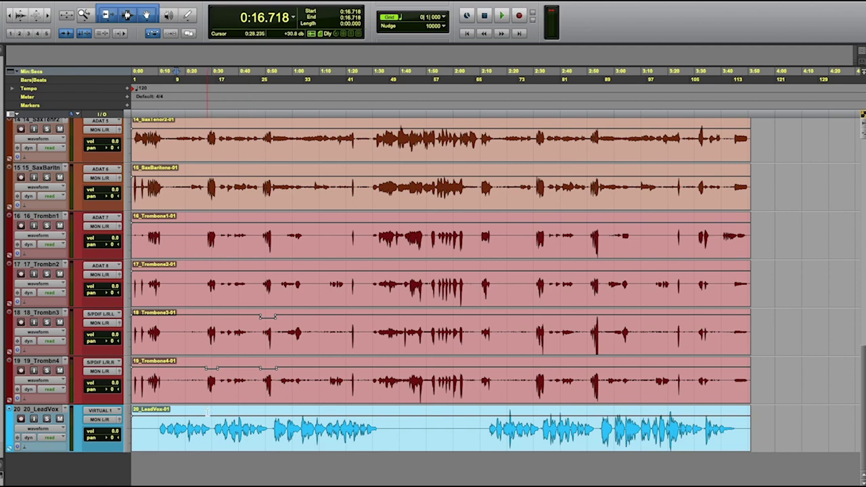
pyautogui.scroll(4, 208, 411)
pyautogui.scroll(9, 208, 410)
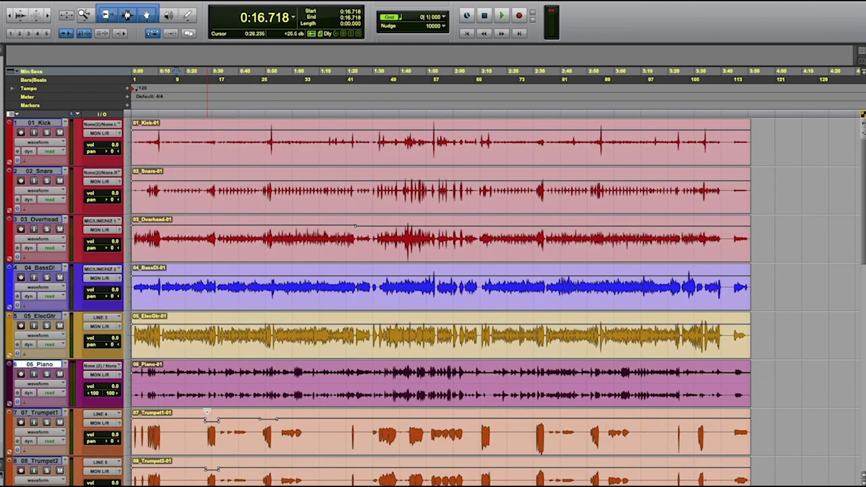
pyautogui.press('super+equal')
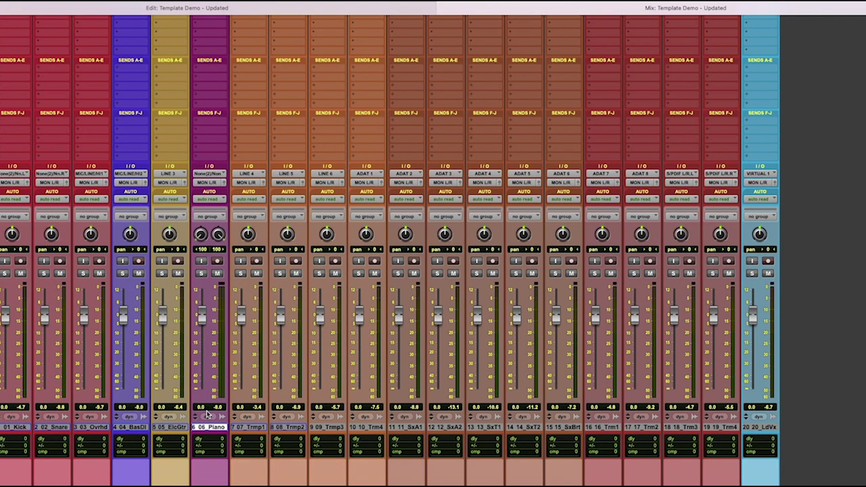
pyautogui.press('super+equal')
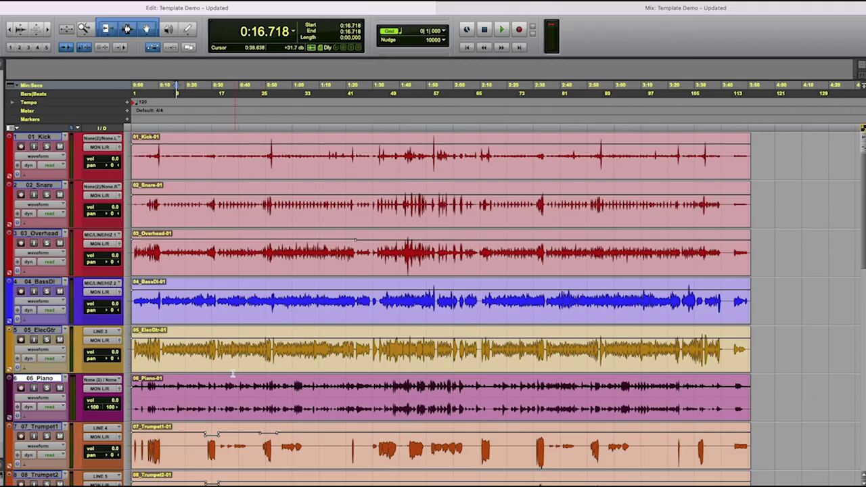
pyautogui.scroll(-13, 232, 376)
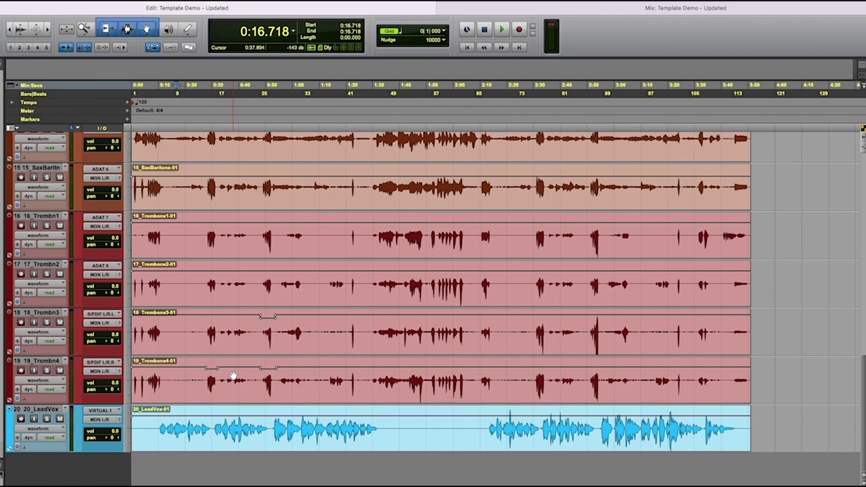
pyautogui.press('super+equal')
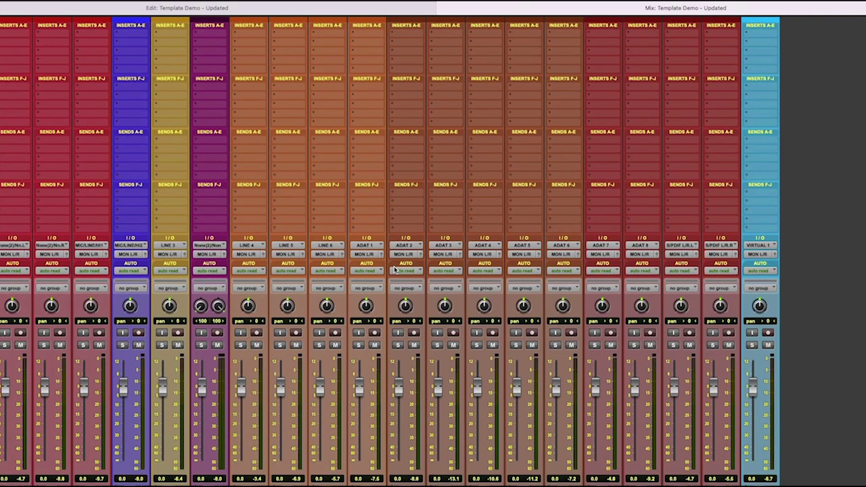
pyautogui.scroll(-3, 395, 269)
pyautogui.scroll(3, 395, 269)
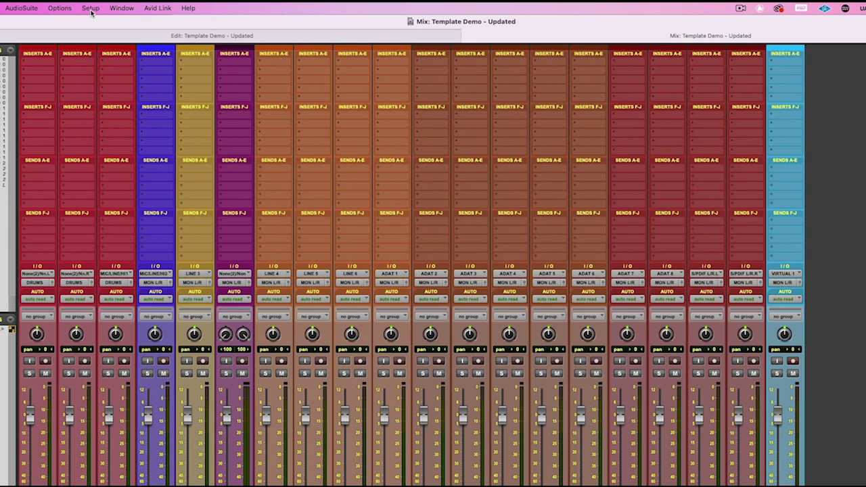
# Step: In Setup > I/O, restore the Bus tab to its default paths
pyautogui.click(91, 8)
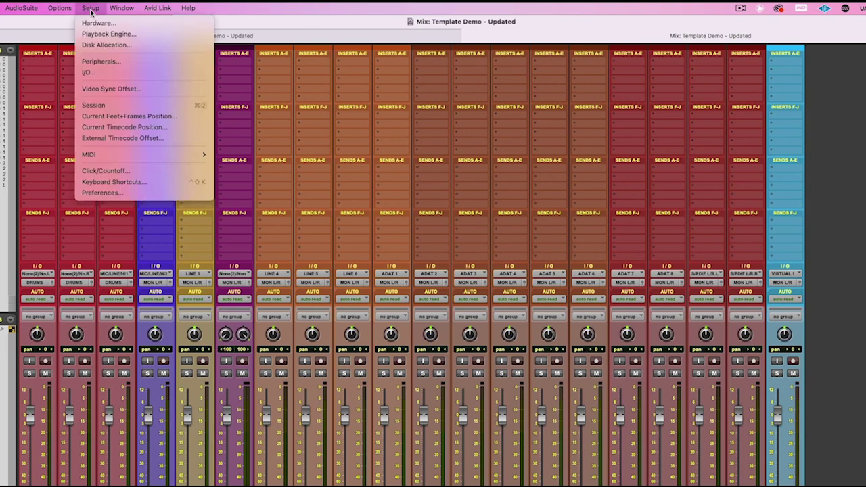
pyautogui.click(97, 73)
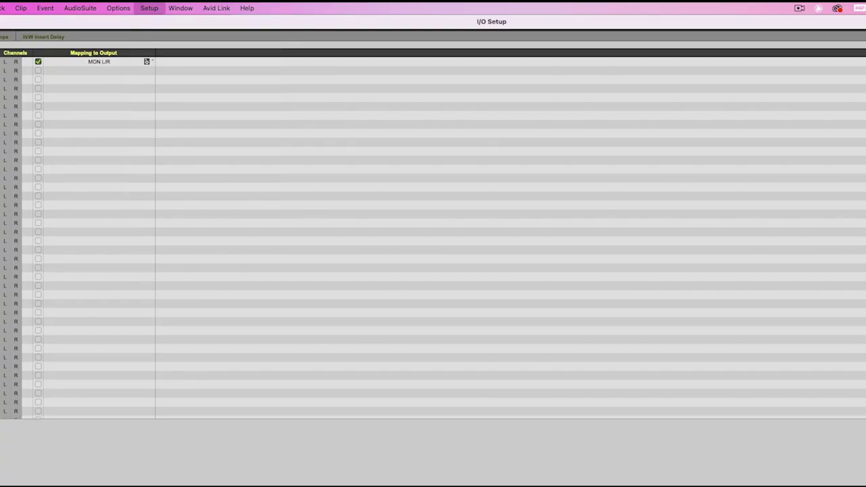
pyautogui.scroll(-10, 67, 391)
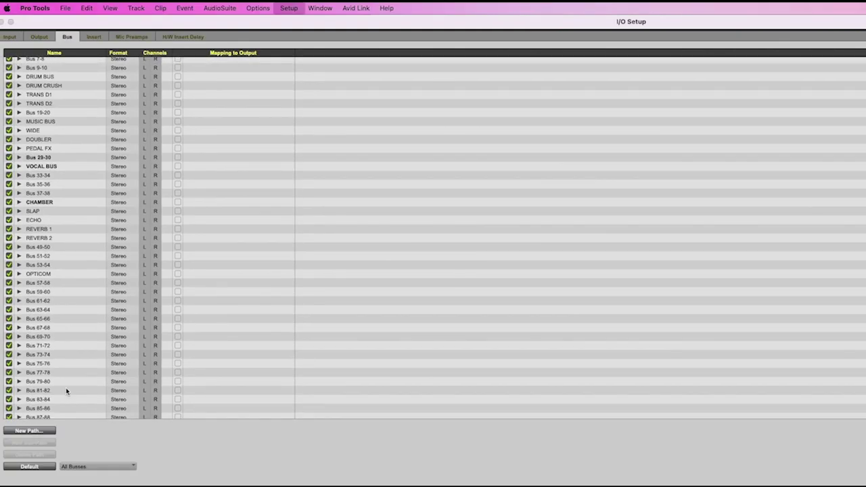
pyautogui.scroll(3, 66, 391)
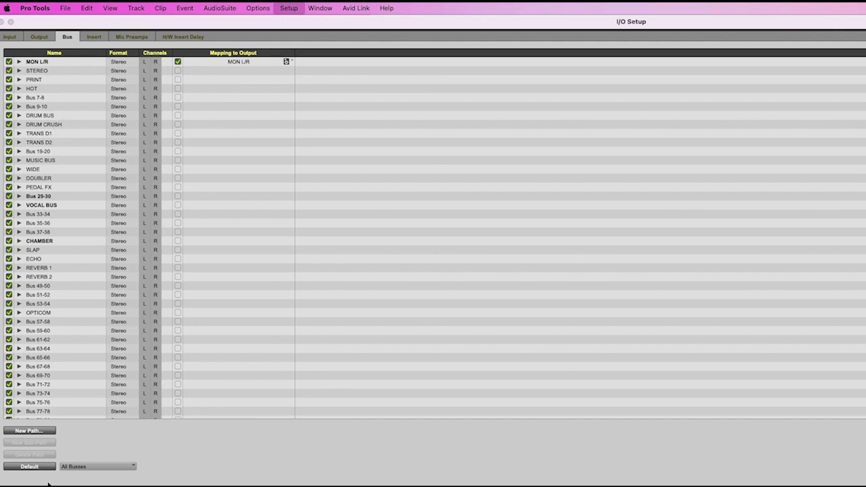
pyautogui.click(30, 467)
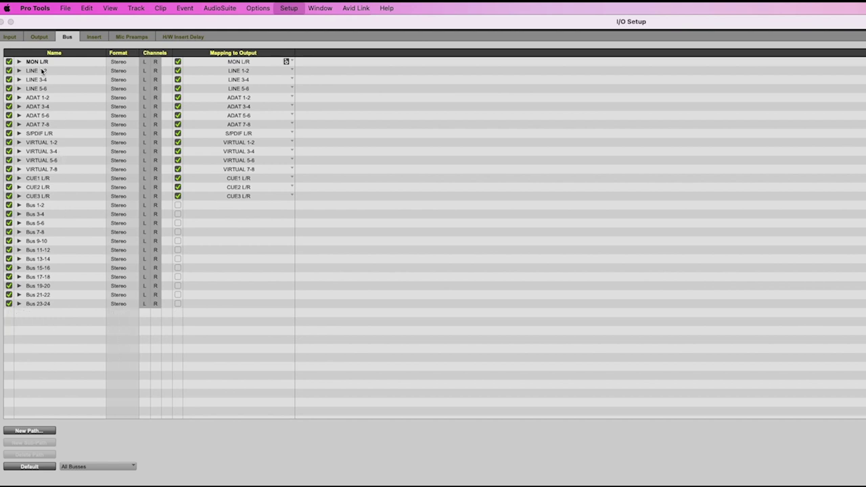
# Step: Delete the LINE 1-2 through CUE3 L/R bus paths, keeping MON L/R and numbered buses
pyautogui.moveTo(42, 73)
pyautogui.mouseDown()
pyautogui.moveTo(48, 142)
pyautogui.moveTo(53, 79)
pyautogui.mouseUp()
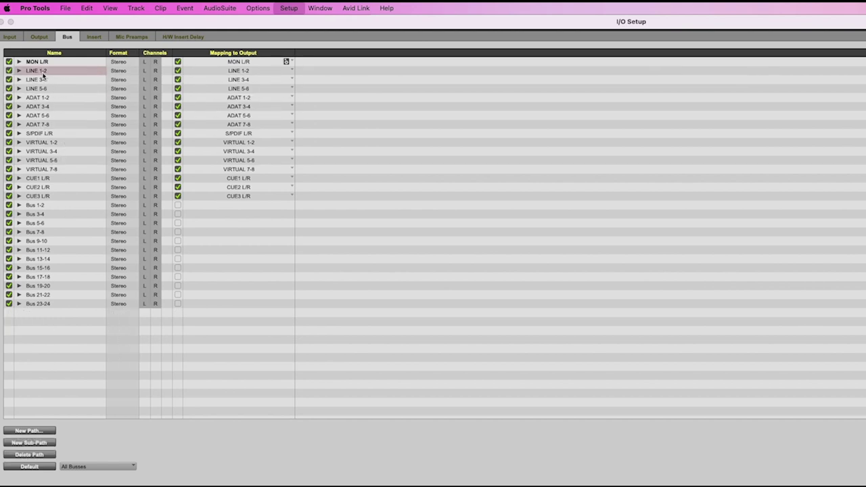
pyautogui.keyDown('shift'); pyautogui.click(45, 198); pyautogui.keyUp('shift')
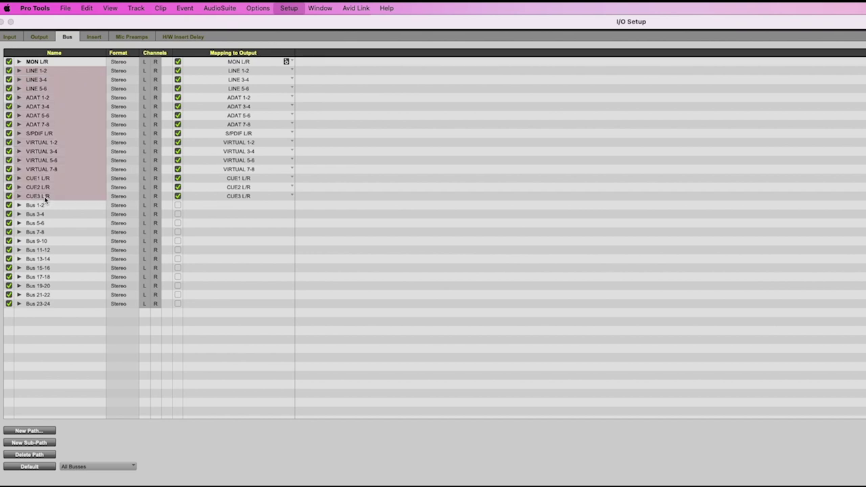
pyautogui.click(29, 455)
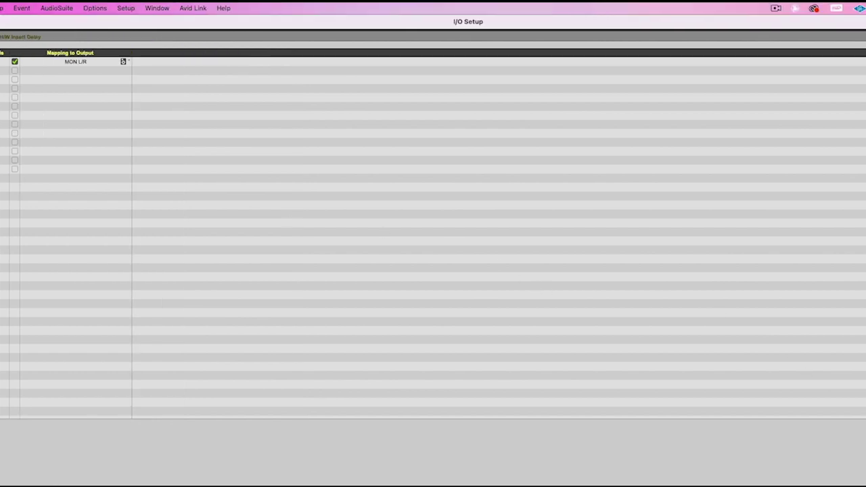
pyautogui.press('Return')
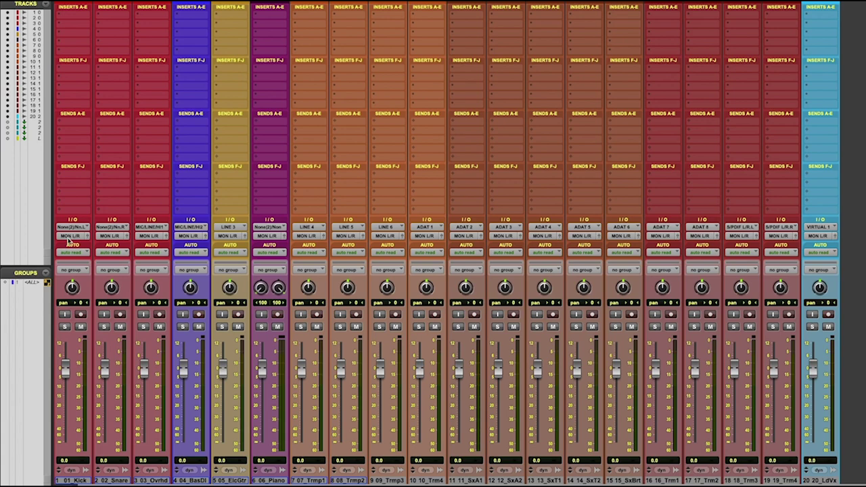
# Step: Review the bus choices for 01_Kick's output without changing it, then select 20_LdVx
pyautogui.click(68, 237)
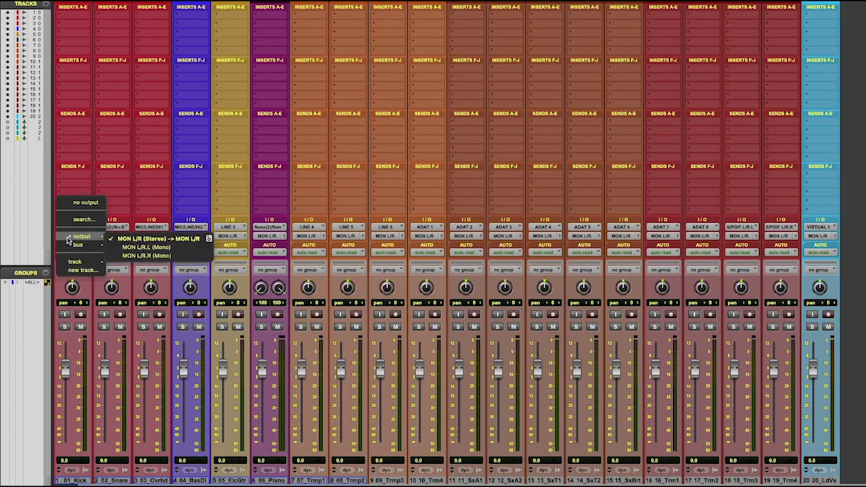
pyautogui.moveTo(70, 244)
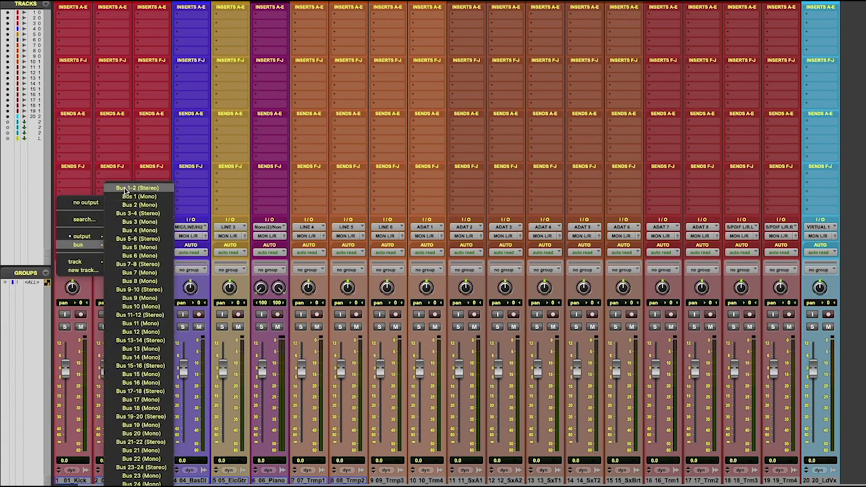
pyautogui.click(93, 292)
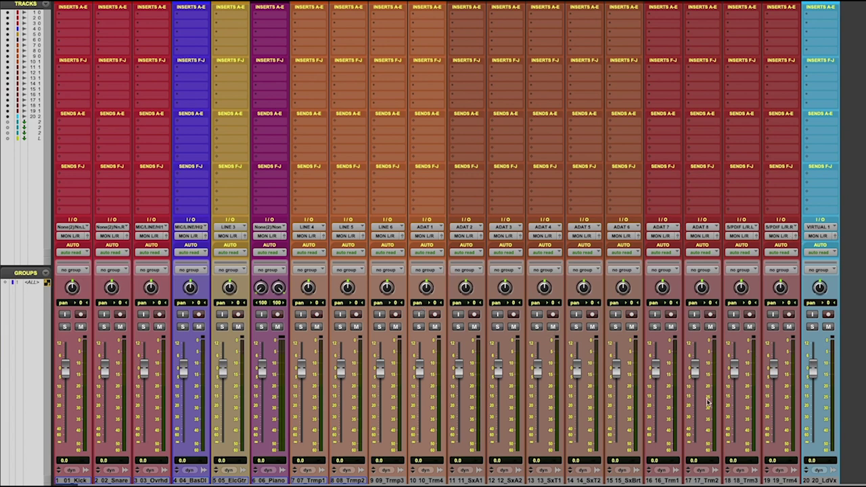
pyautogui.click(816, 481)
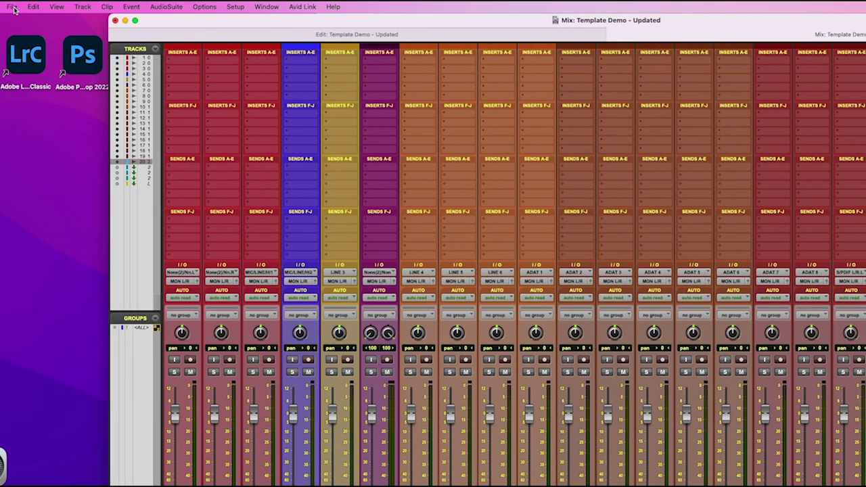
# Step: Import session data from 2023 PT - MIXING TEMPLATE.ptx via File > Import > Session Data
pyautogui.click(11, 6)
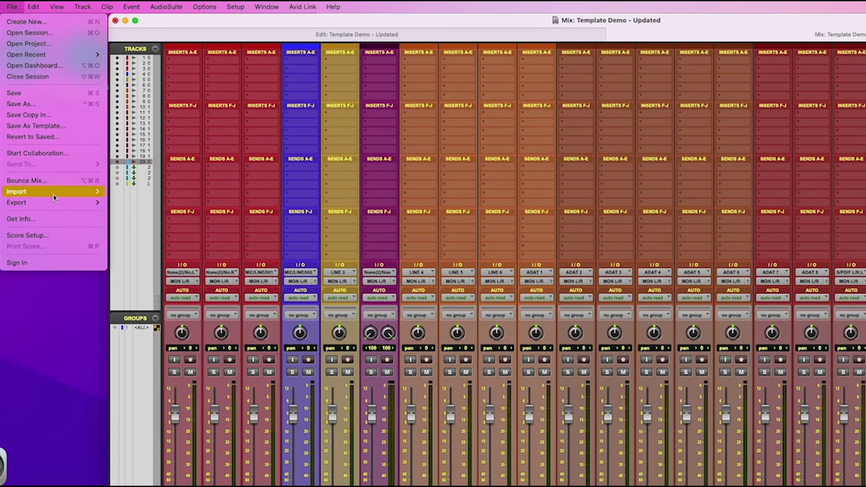
pyautogui.moveTo(53, 193)
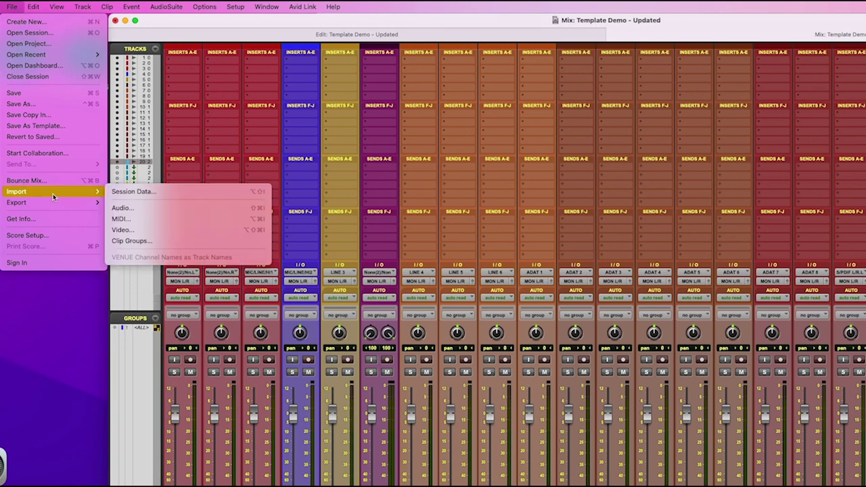
pyautogui.click(161, 192)
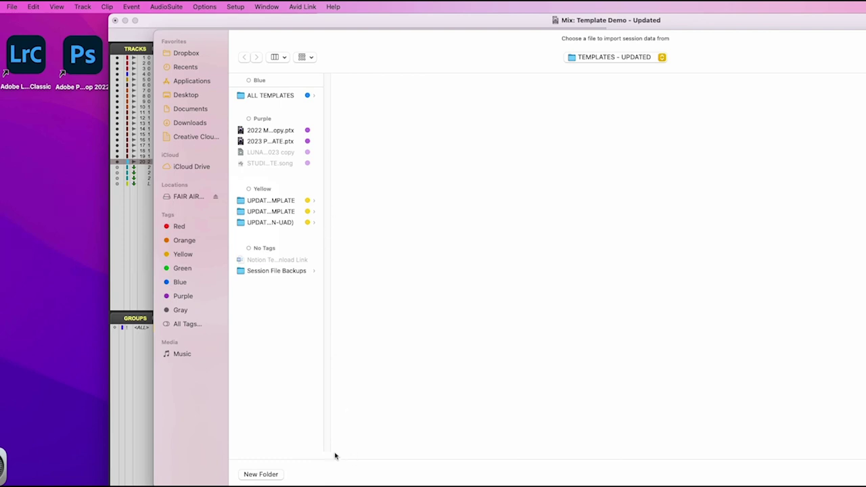
pyautogui.moveTo(327, 450); pyautogui.dragTo(421, 441)
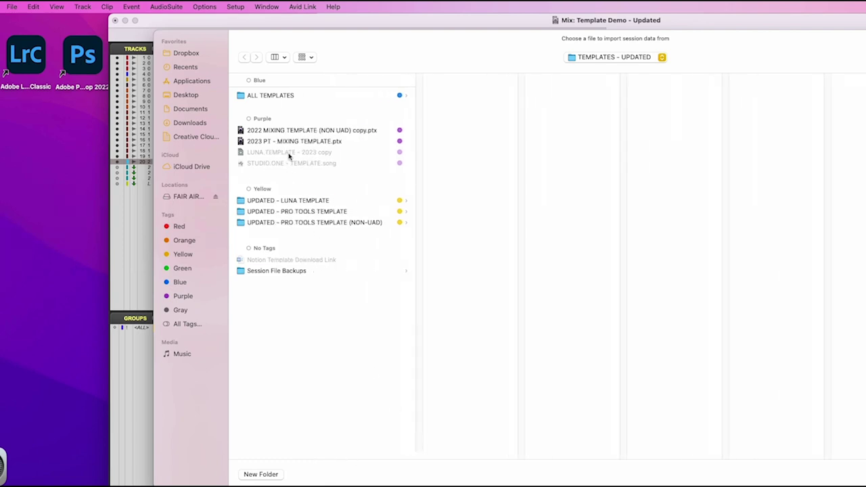
pyautogui.click(289, 142)
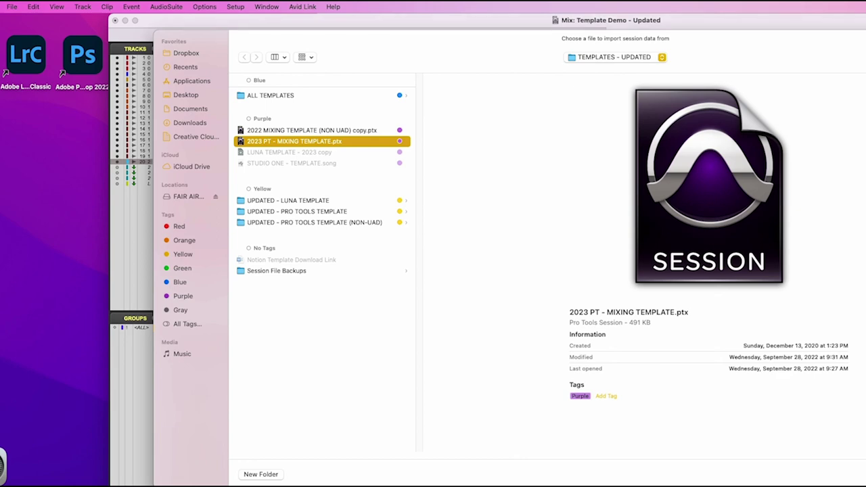
pyautogui.press('Return')
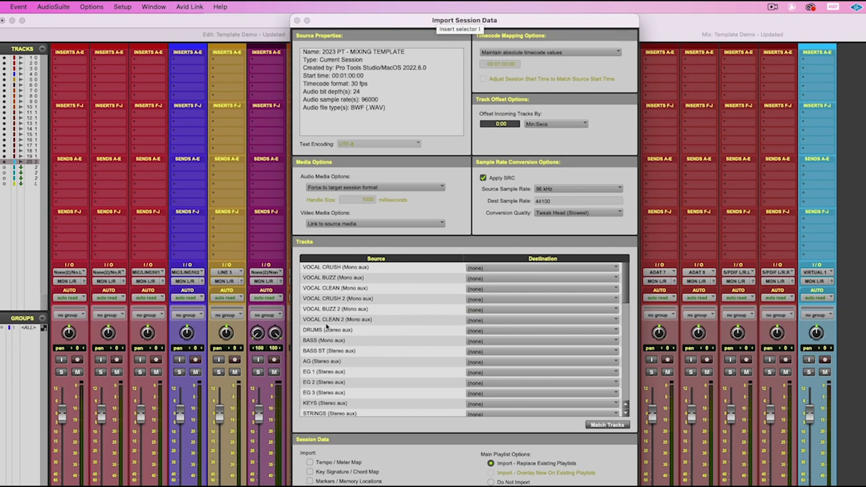
# Step: Set every template track, from VOCAL CRUSH on, to import as New Track and confirm
pyautogui.scroll(-10, 376, 350)
pyautogui.scroll(10, 377, 350)
pyautogui.click(333, 269)
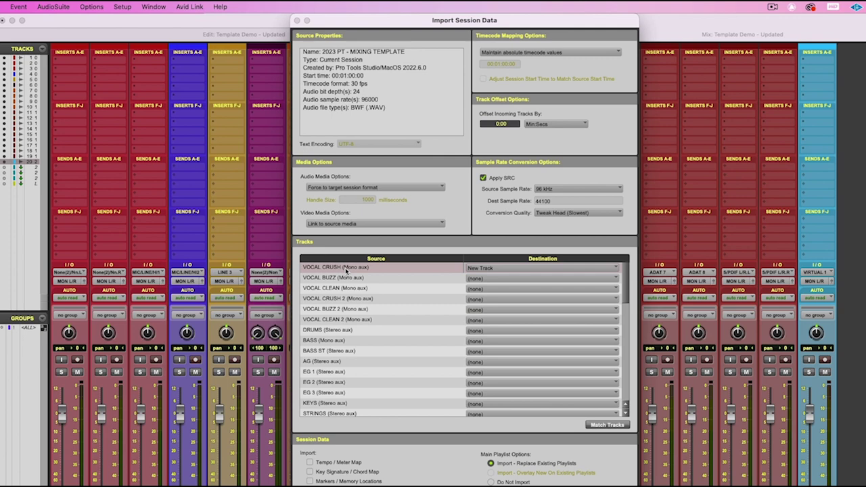
pyautogui.scroll(-10, 374, 359)
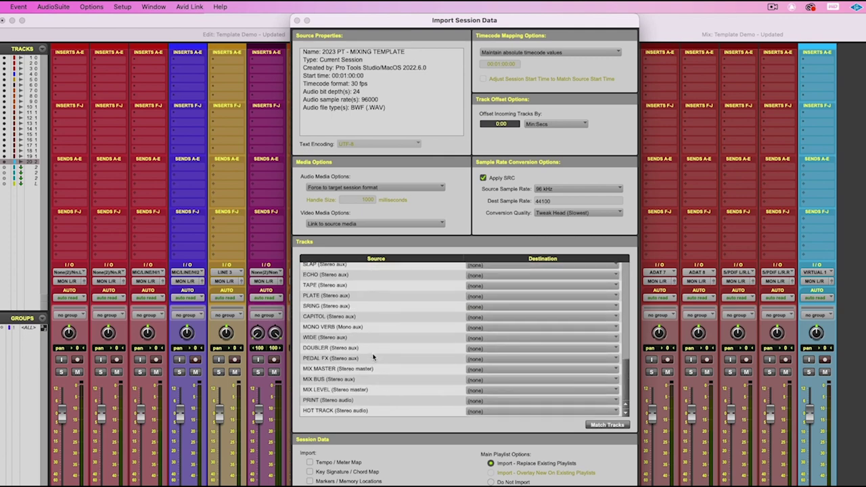
pyautogui.keyDown('shift'); pyautogui.click(320, 411); pyautogui.keyUp('shift')
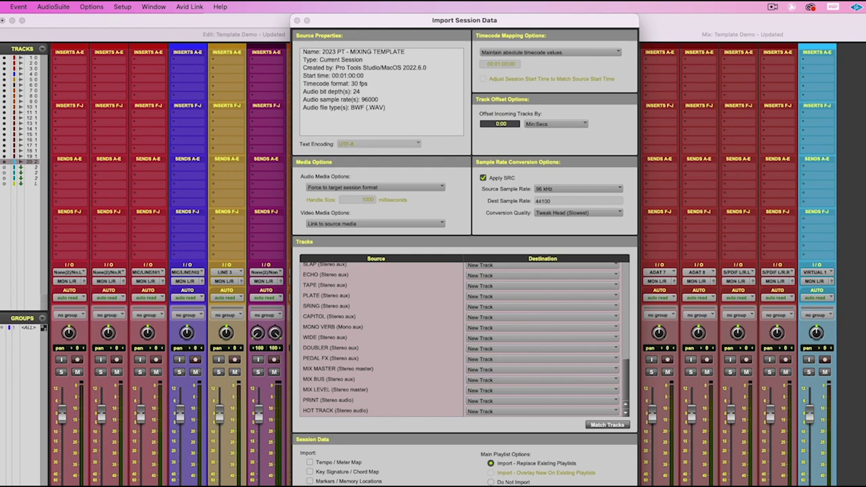
pyautogui.press('Return')
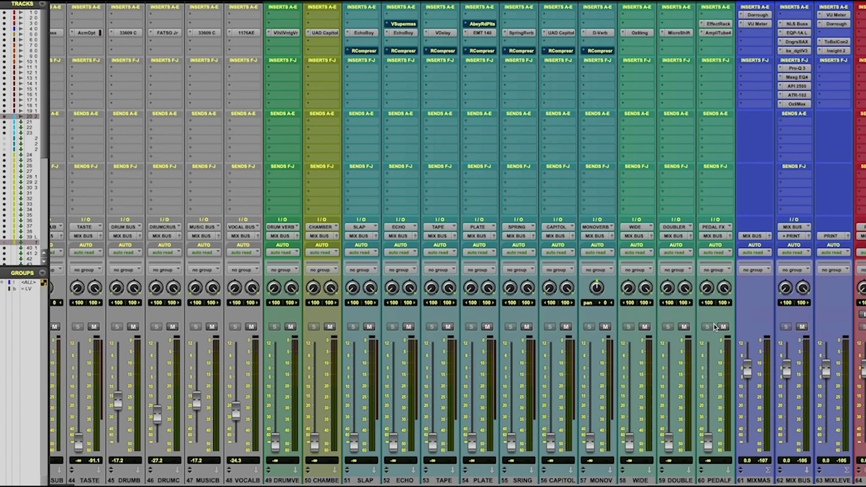
pyautogui.hscroll(-10, 714, 327)
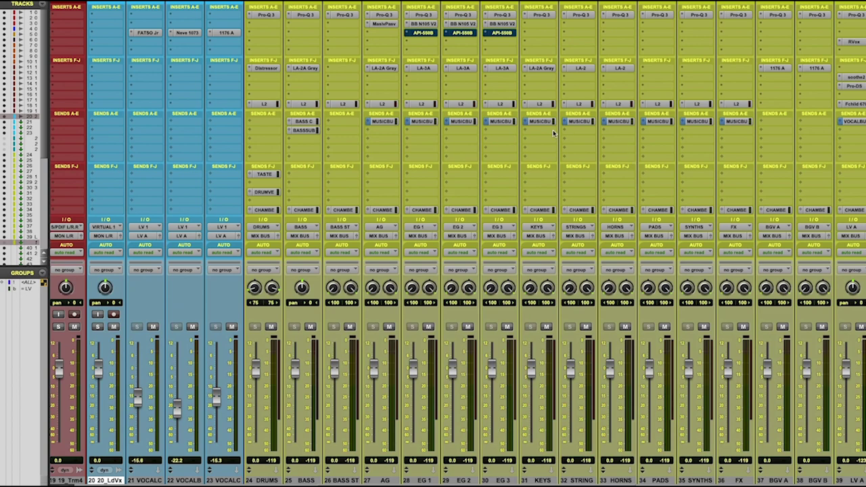
pyautogui.rightClick(499, 107)
pyautogui.click(503, 115)
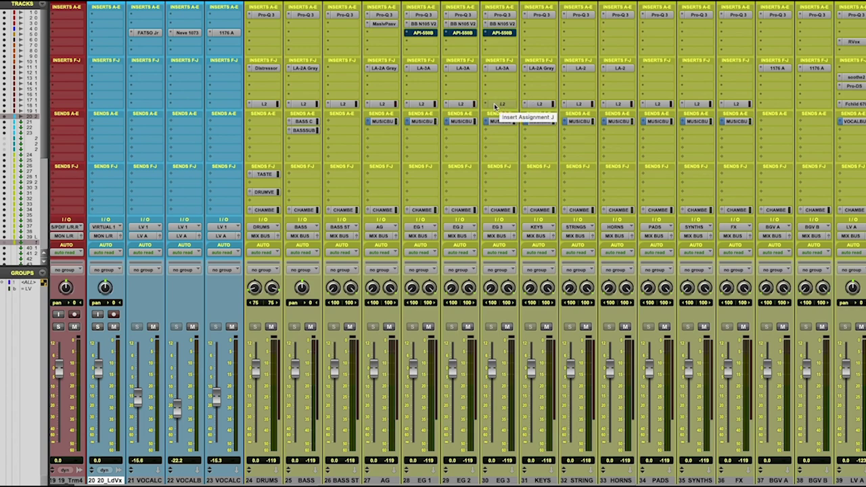
pyautogui.rightClick(494, 106)
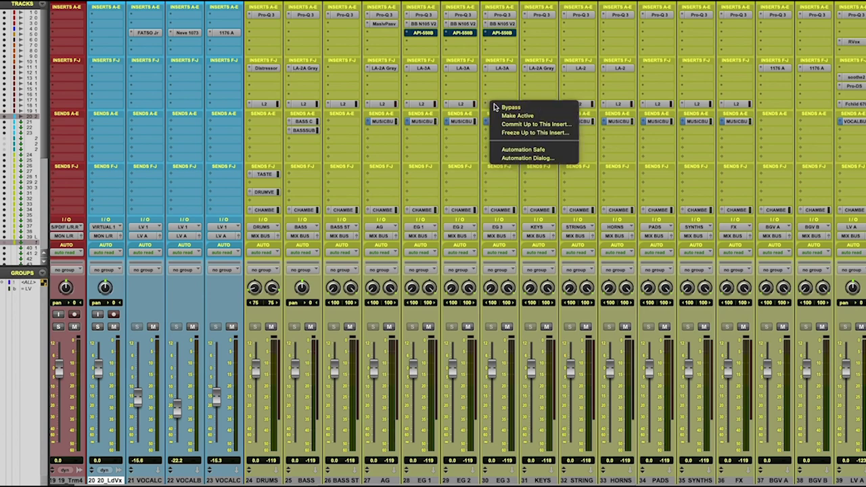
pyautogui.click(503, 115)
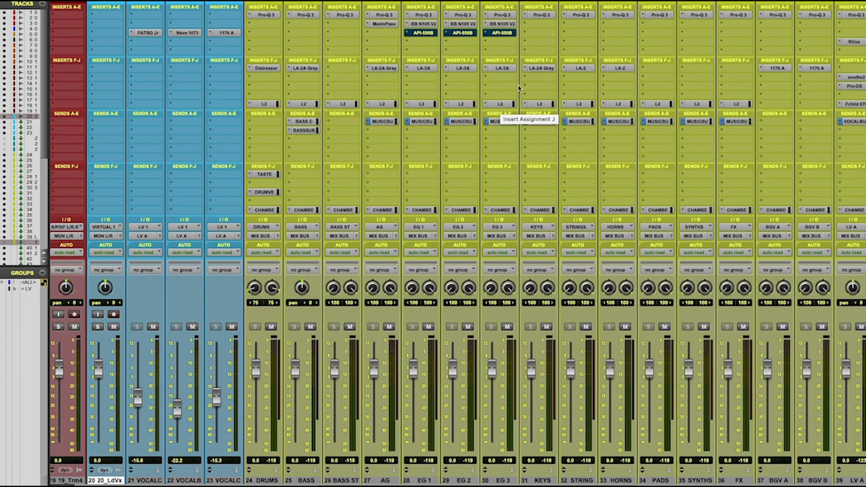
# Step: Select 01_Kick through 03_Ovrhd and route their outputs to the DRUMS bus
pyautogui.hscroll(-10, 546, 263)
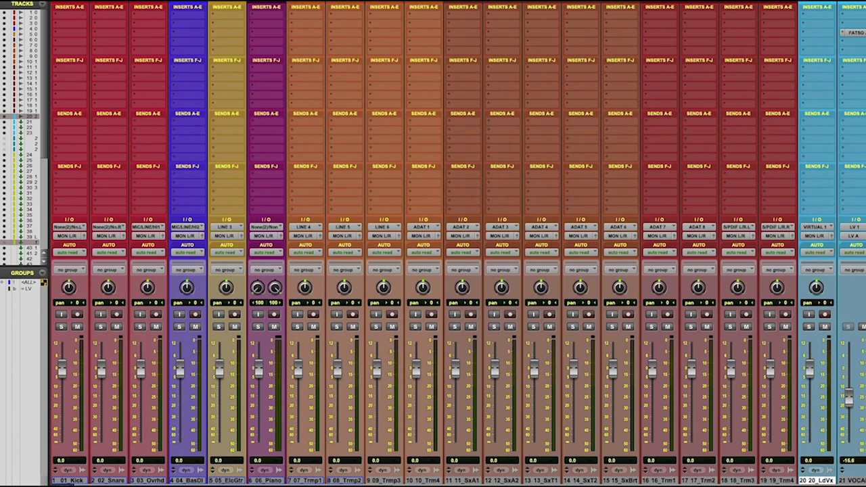
pyautogui.scroll(-3, 139, 271)
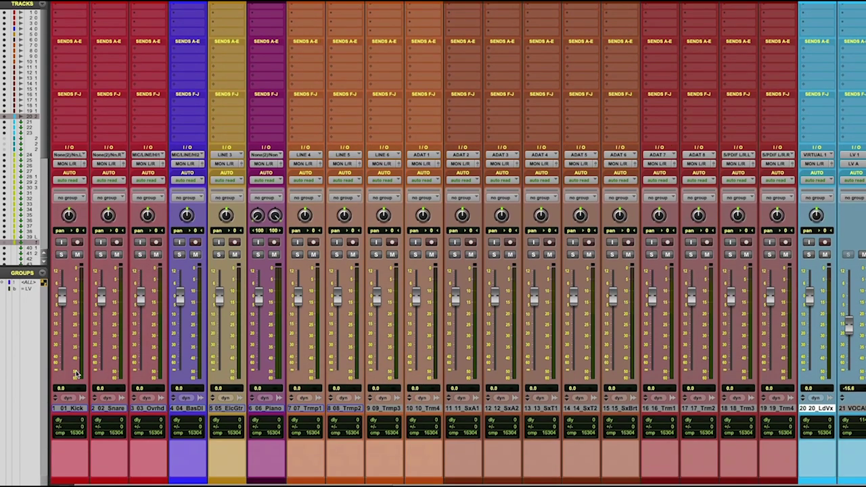
pyautogui.click(76, 408)
pyautogui.keyDown('shift'); pyautogui.click(153, 410); pyautogui.keyUp('shift')
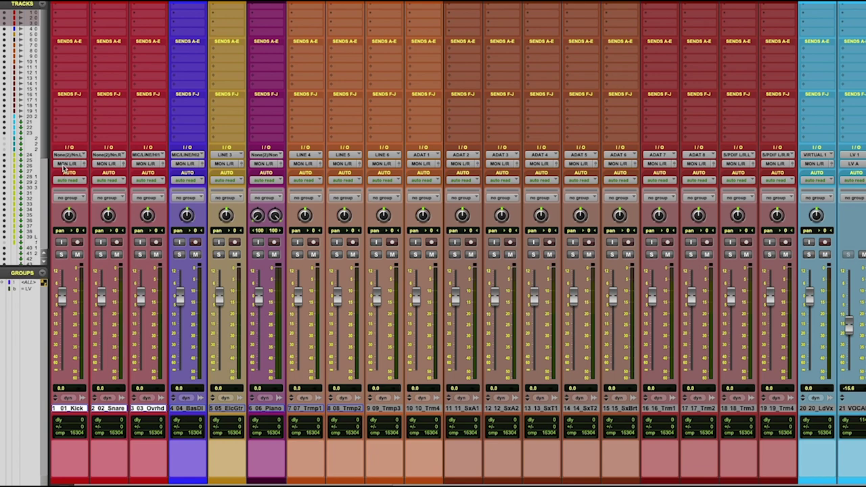
pyautogui.keyDown('alt'); pyautogui.keyDown('shift'); pyautogui.click(63, 164); pyautogui.keyUp('shift'); pyautogui.keyUp('alt')
pyautogui.click(128, 169)
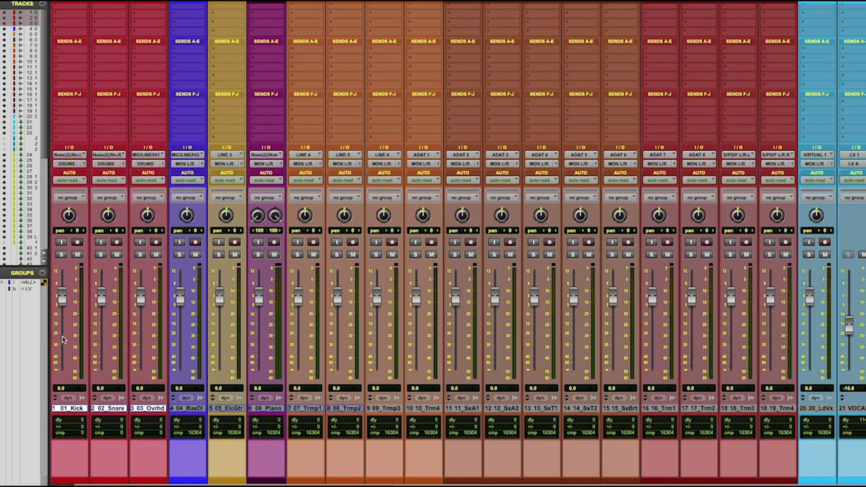
pyautogui.hscroll(10, 520, 436)
# Step: Enable input monitoring on track 64 PRINT at the end of the mixer
pyautogui.hscroll(3, 520, 435)
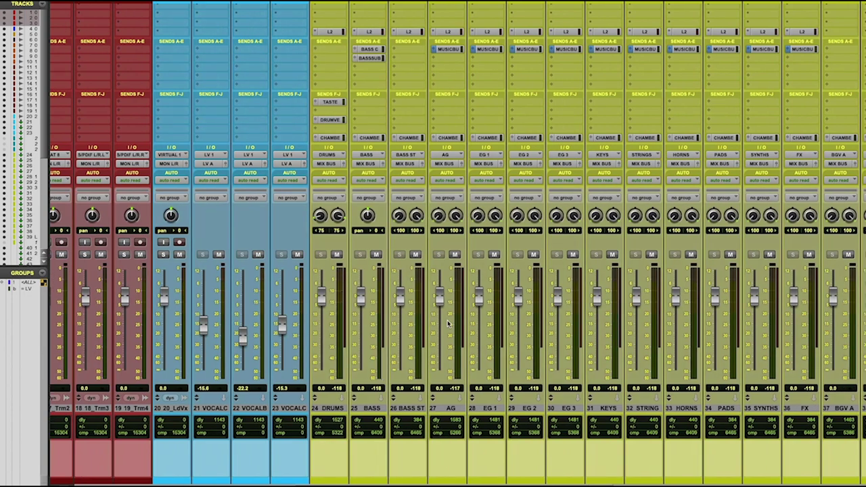
pyautogui.hscroll(10, 449, 324)
pyautogui.hscroll(6, 449, 325)
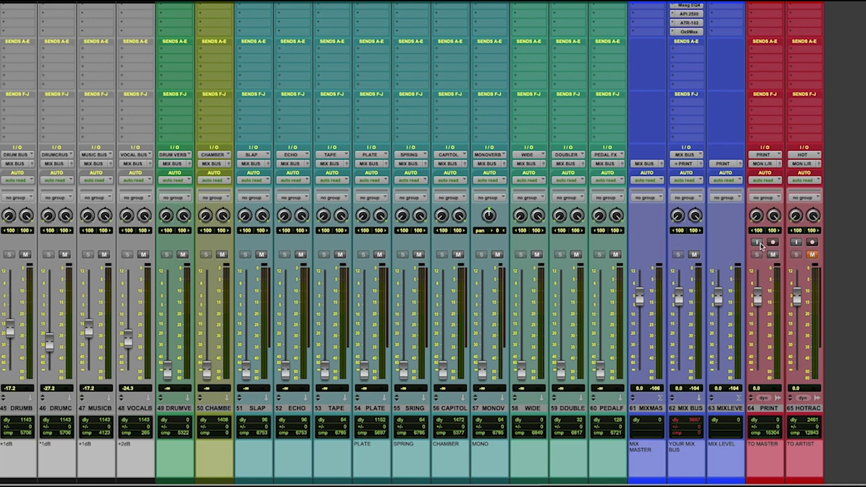
pyautogui.click(759, 242)
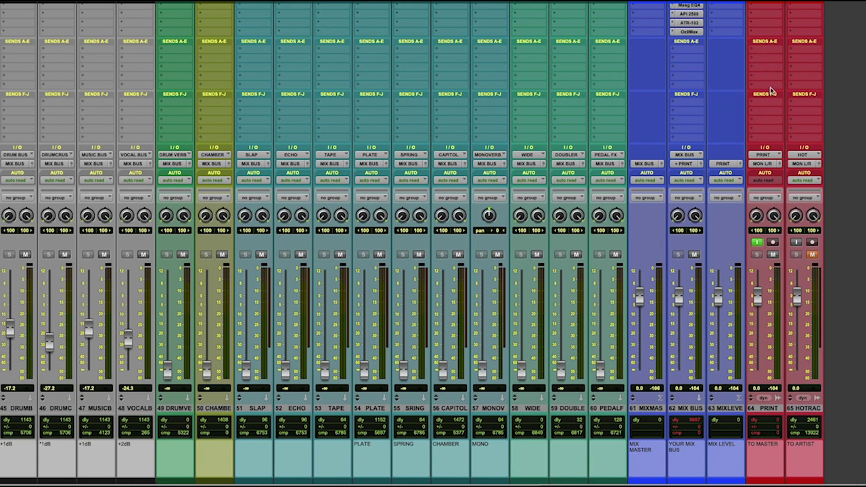
# Step: Switch to the Edit window showing the last tracks, PRINT (64) and HOT TRACK (65)
pyautogui.press('super+equal')
pyautogui.scroll(-10, 363, 304)
pyautogui.scroll(-10, 362, 304)
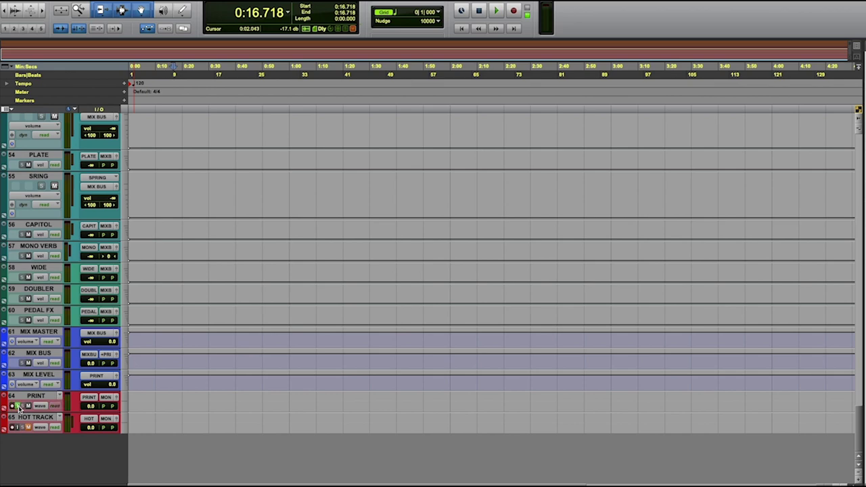
# Step: Return to the Mix window and start session playback so the meters show signal
pyautogui.press('super+equal')
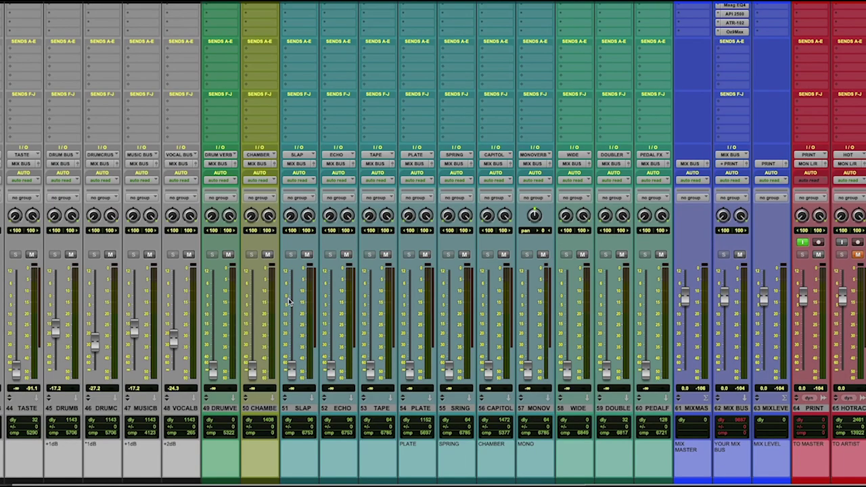
pyautogui.hscroll(-15, 288, 302)
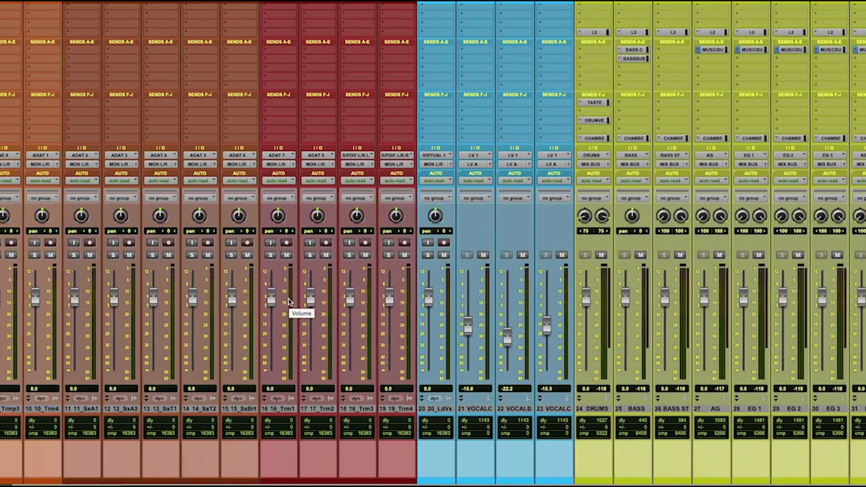
pyautogui.hscroll(3, 288, 302)
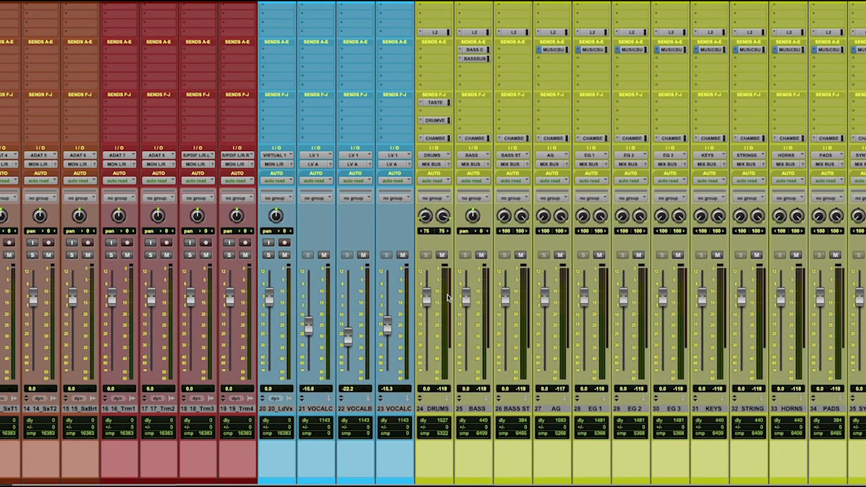
pyautogui.press('space')
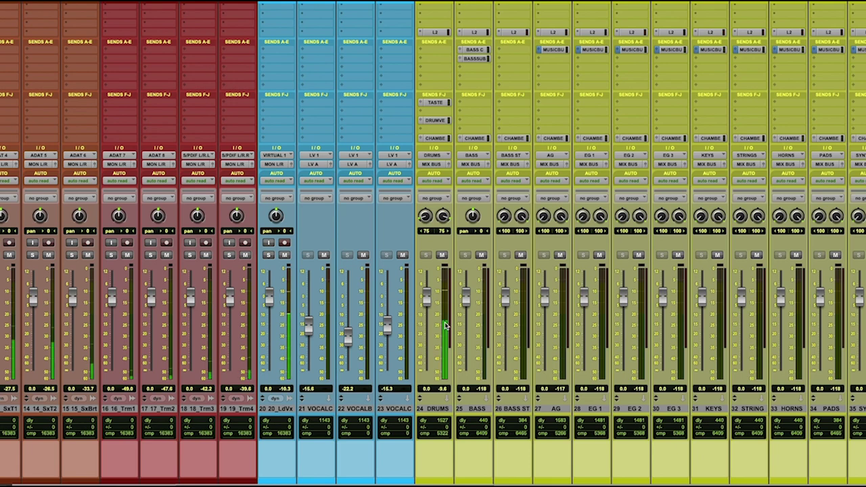
# Step: Route the 04_BasDI track's output to the BASS bus
pyautogui.hscroll(-10, 124, 415)
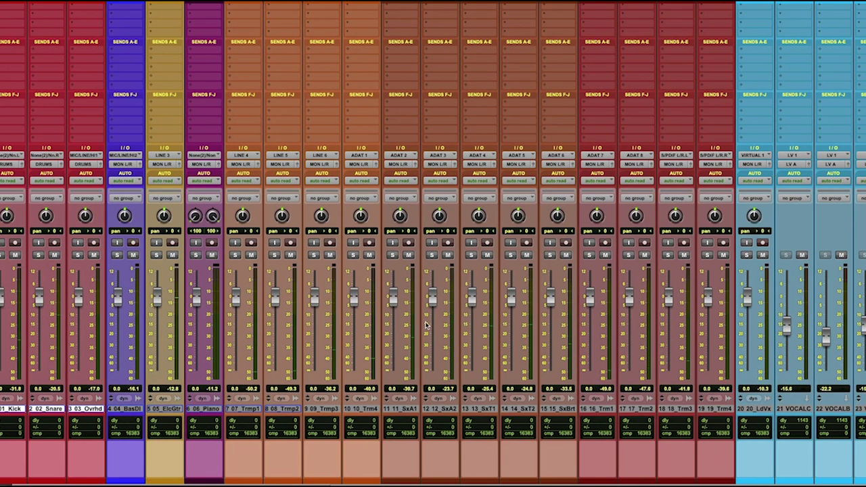
pyautogui.click(124, 410)
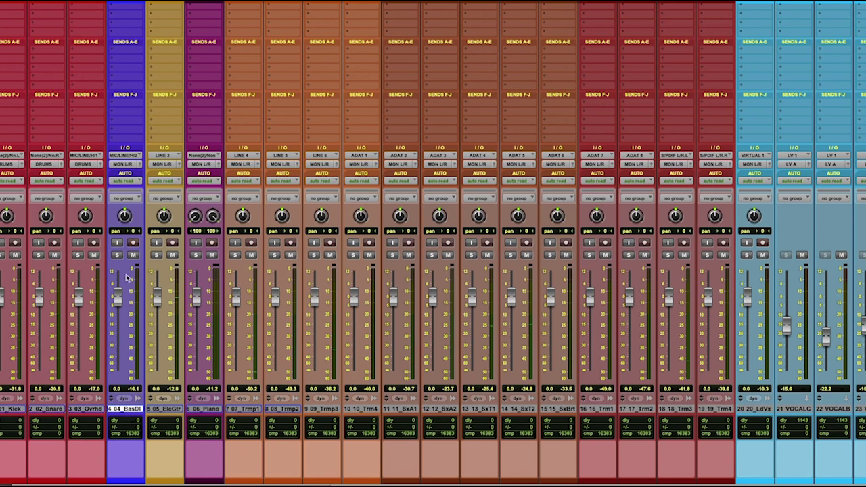
pyautogui.click(122, 166)
pyautogui.moveTo(129, 175)
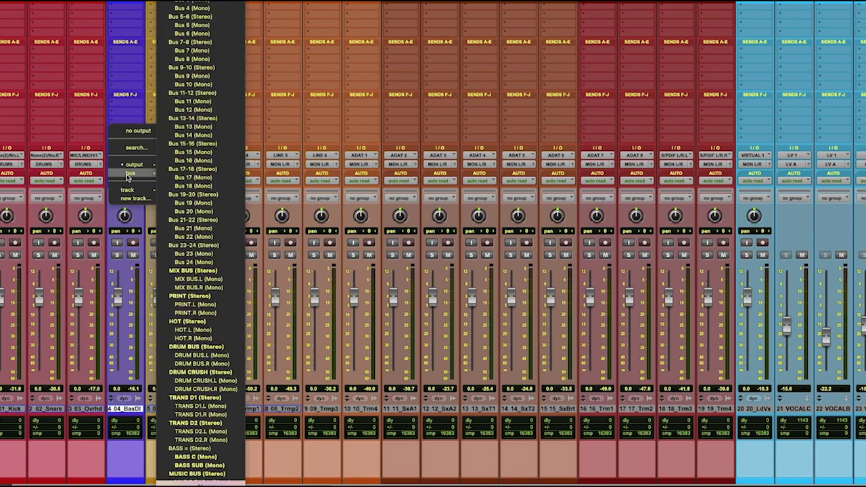
pyautogui.moveTo(200, 477)
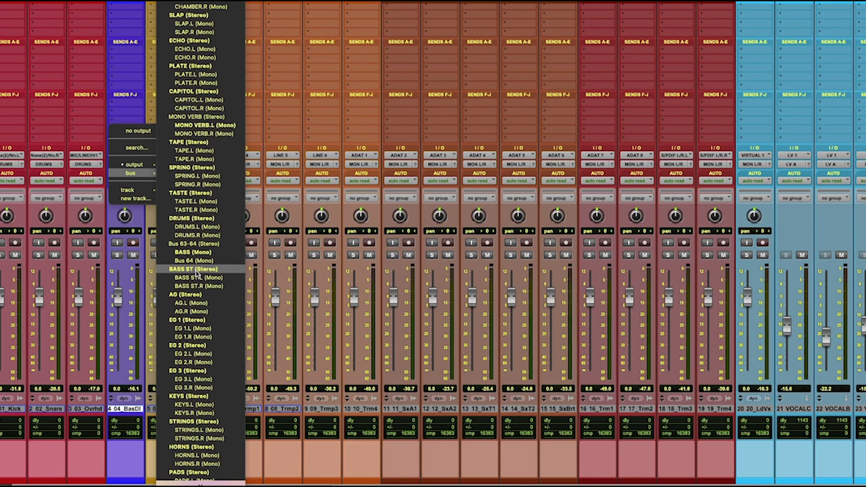
pyautogui.click(194, 253)
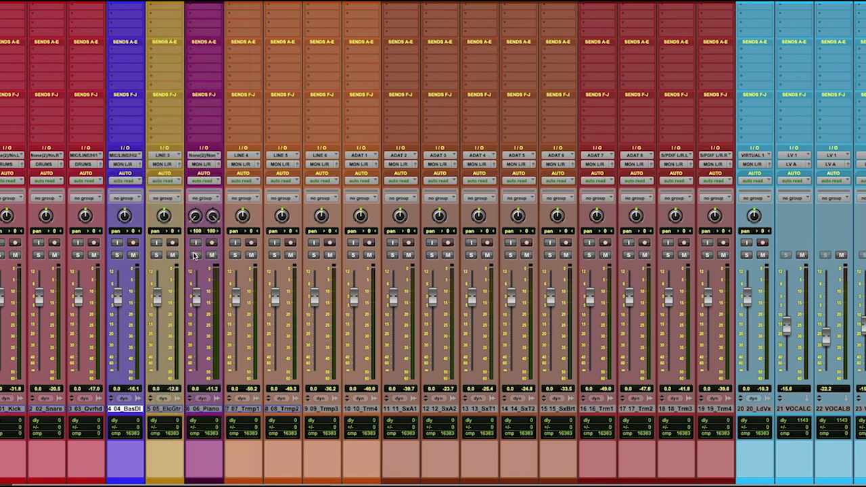
# Step: Route the 05_ElcGtr track's output to the EG 1 (Stereo) bus
pyautogui.click(169, 409)
pyautogui.click(160, 168)
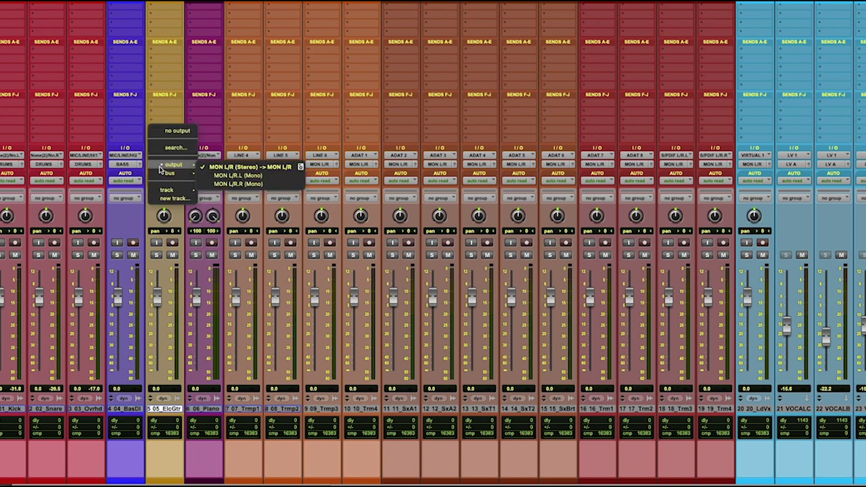
pyautogui.moveTo(169, 173)
pyautogui.scroll(-10, 238, 443)
pyautogui.scroll(-10, 243, 351)
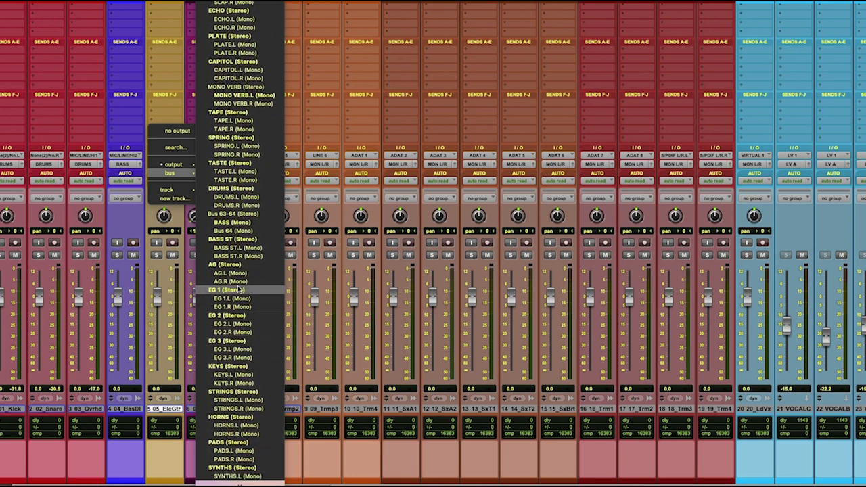
pyautogui.click(238, 291)
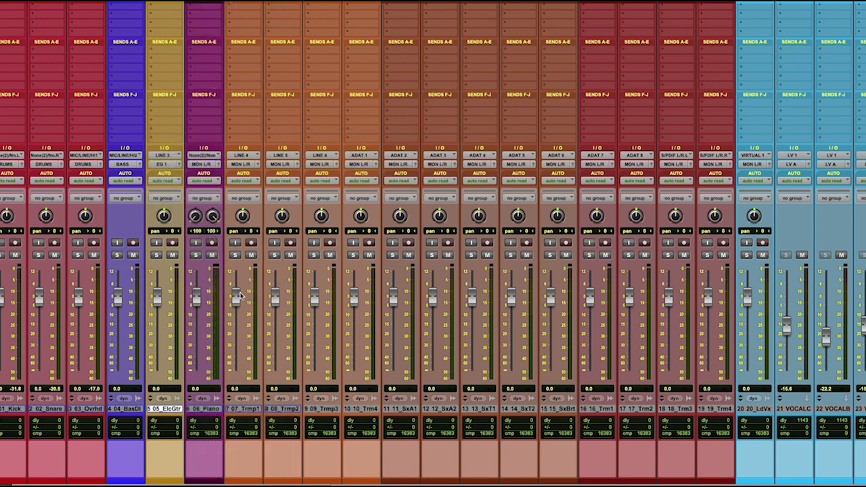
# Step: Hide BASS ST and AG one at a time, then hide EG 2 and EG 3 together
pyautogui.hscroll(15, 332, 377)
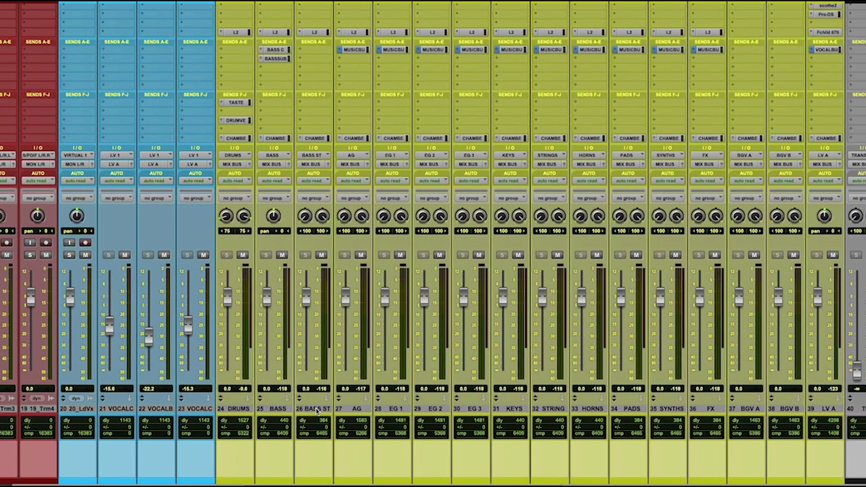
pyautogui.click(318, 409)
pyautogui.rightClick(317, 410)
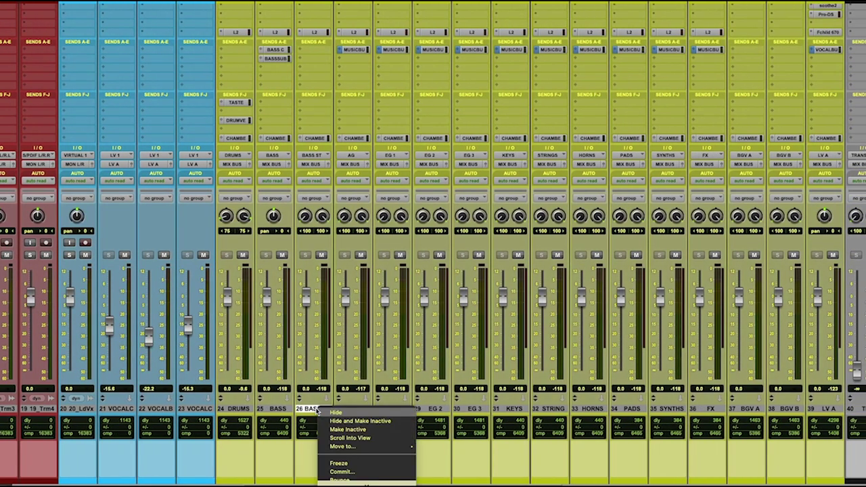
pyautogui.click(374, 420)
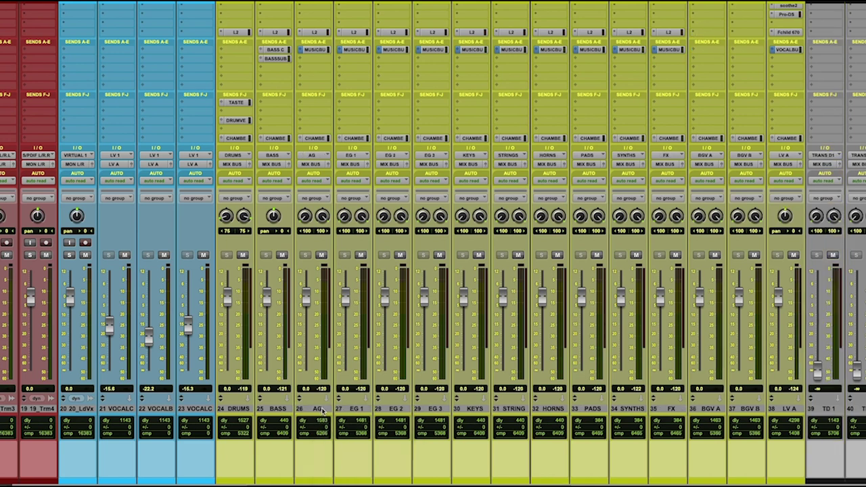
pyautogui.click(321, 409)
pyautogui.rightClick(321, 409)
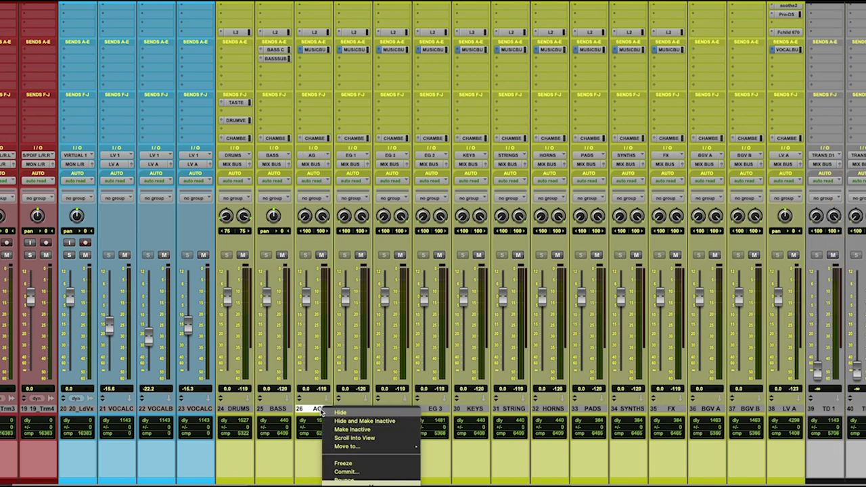
pyautogui.click(338, 421)
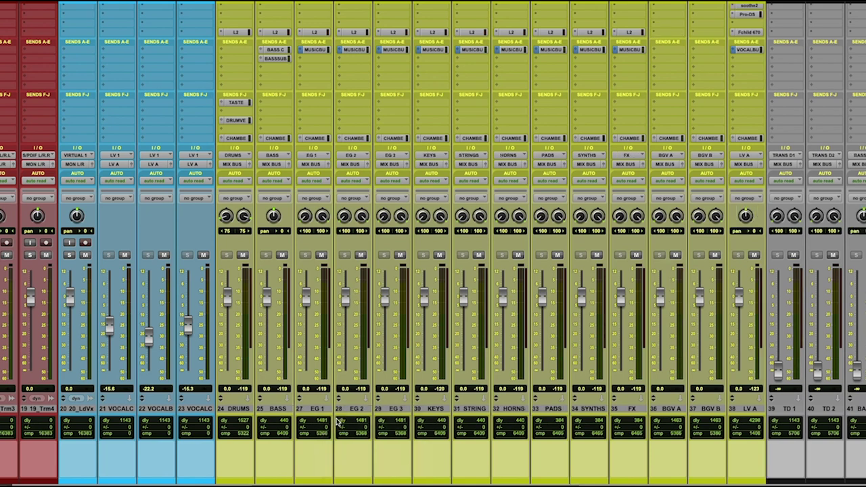
pyautogui.click(348, 410)
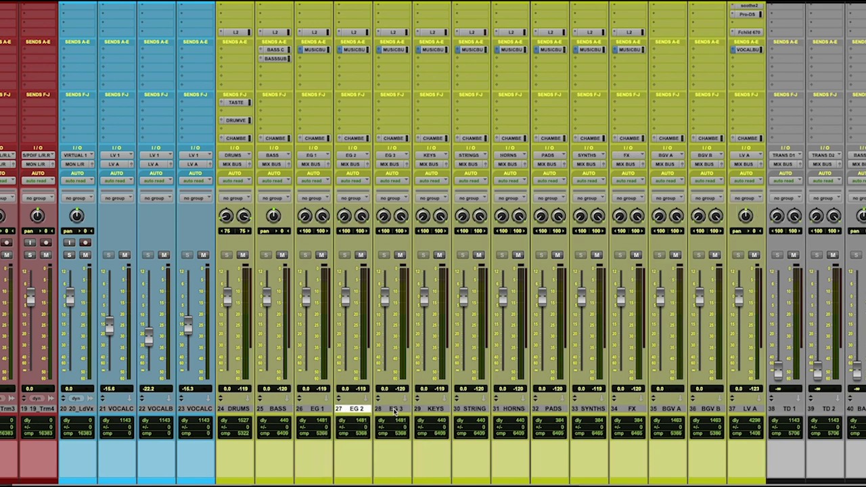
pyautogui.keyDown('shift'); pyautogui.click(395, 411); pyautogui.keyUp('shift')
pyautogui.rightClick(395, 410)
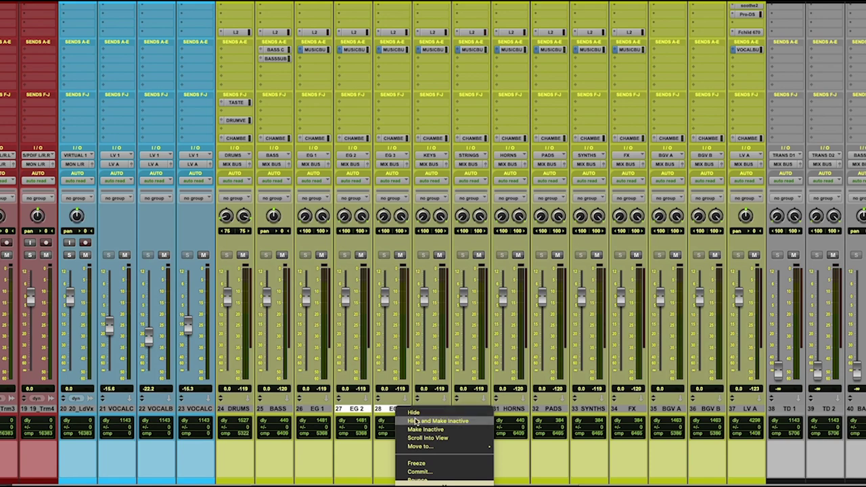
pyautogui.click(420, 422)
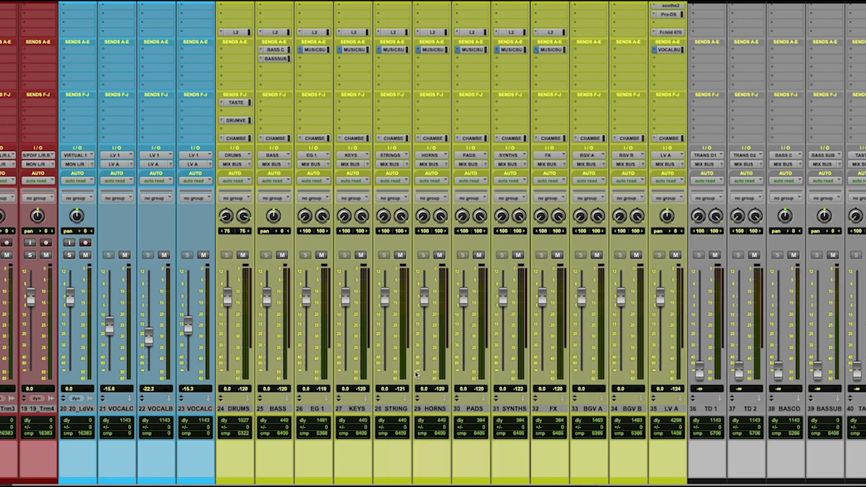
# Step: Set track 06_Piano's output to the KEYS (Stereo) bus
pyautogui.hscroll(-15, 415, 374)
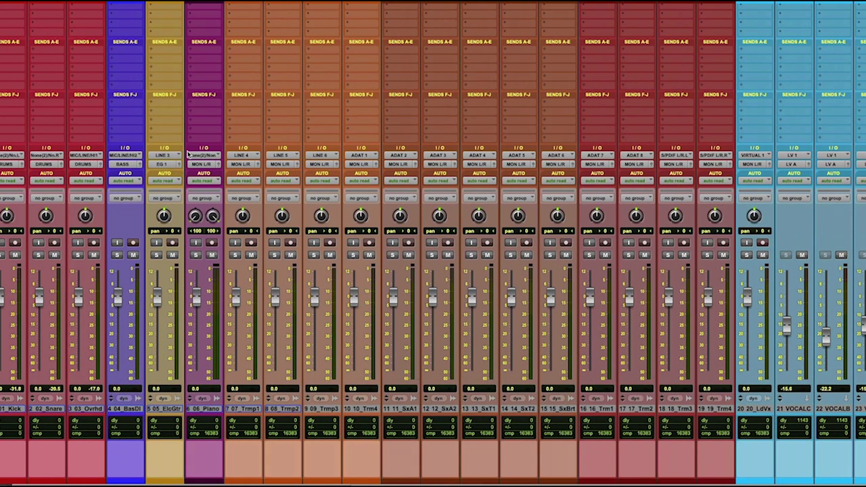
pyautogui.click(195, 165)
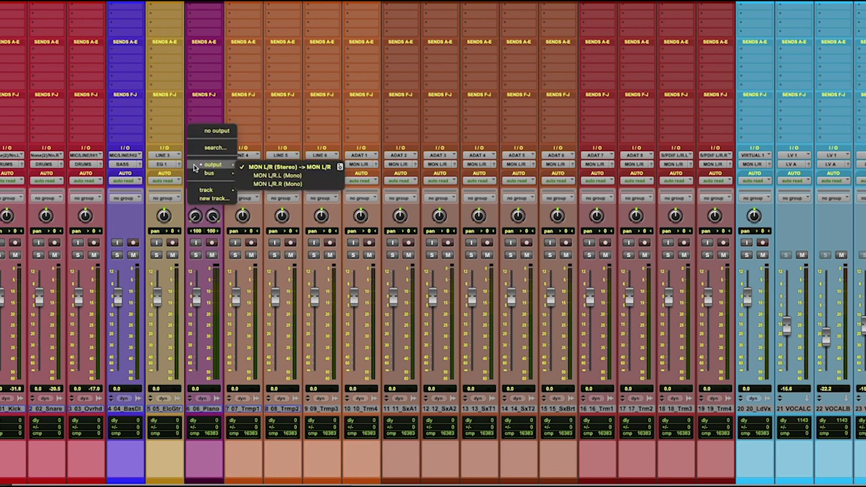
pyautogui.moveTo(203, 173)
pyautogui.scroll(-3, 277, 365)
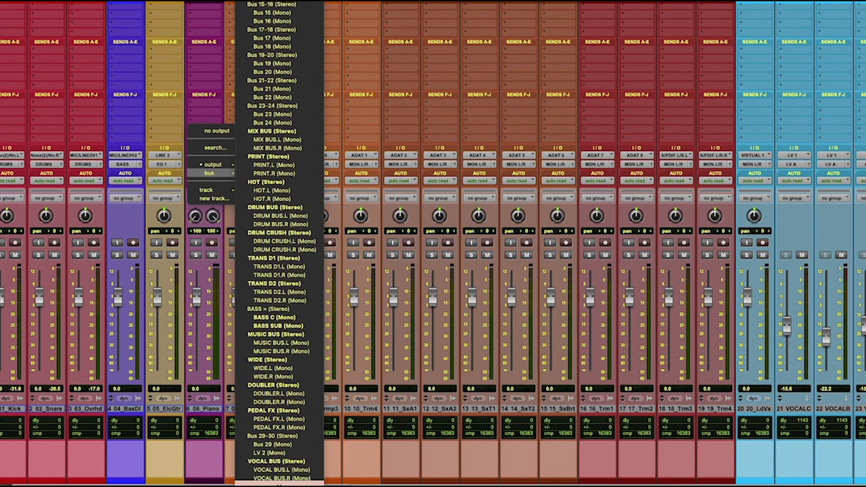
pyautogui.scroll(-15, 277, 365)
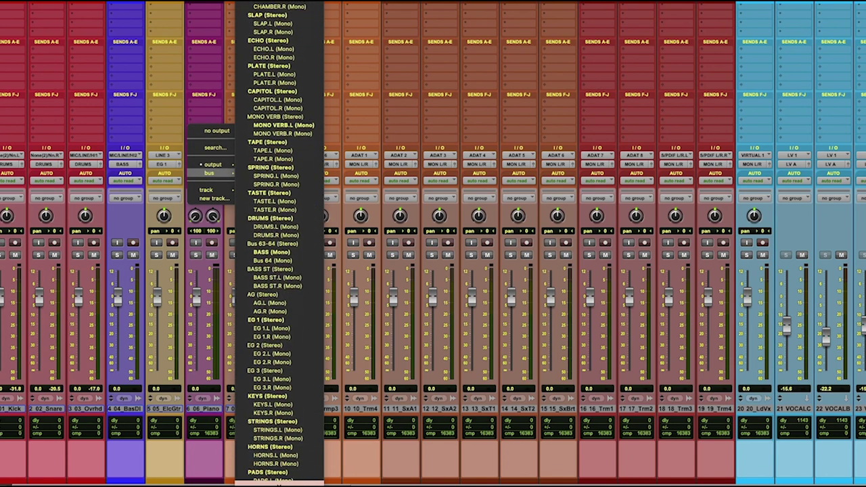
pyautogui.scroll(-2, 279, 368)
pyautogui.click(280, 368)
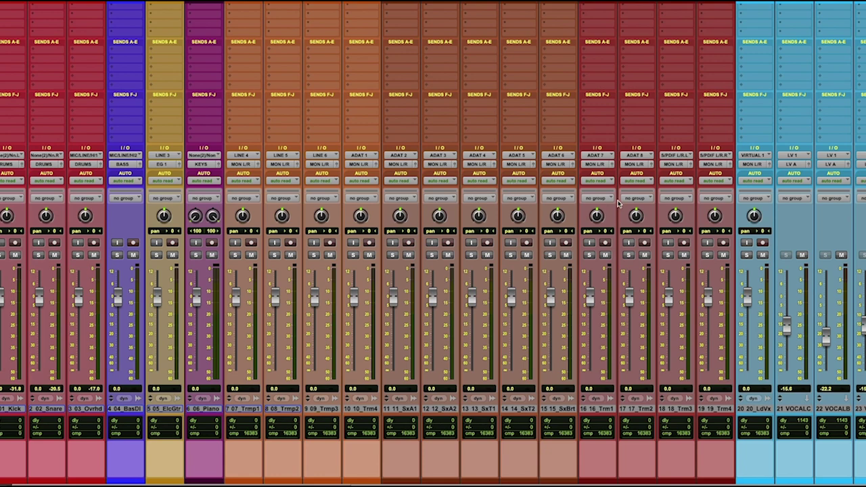
pyautogui.hscroll(10, 611, 304)
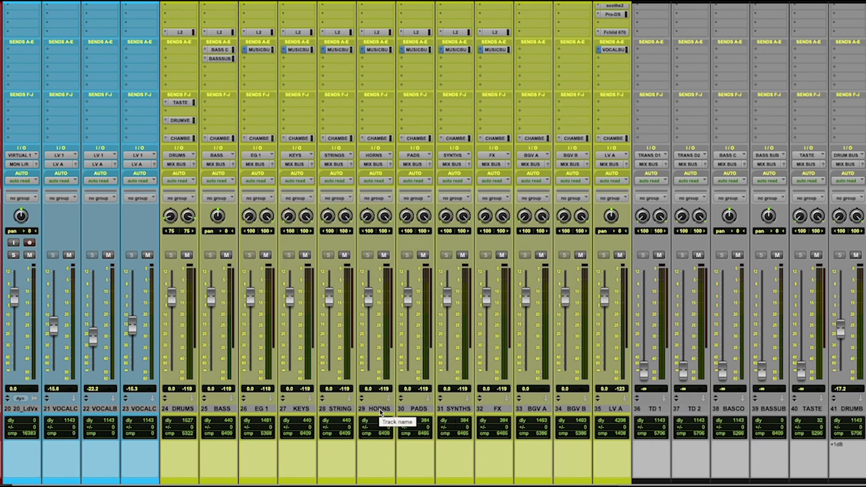
# Step: Select trumpet tracks 07_Trmp1 through 10_Trm4 and set their output to STRINGS (Stereo)
pyautogui.hscroll(-10, 380, 413)
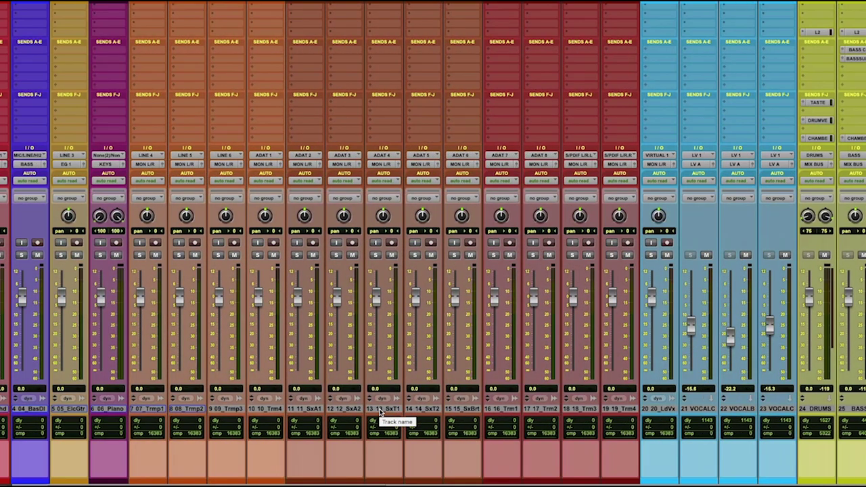
pyautogui.click(159, 408)
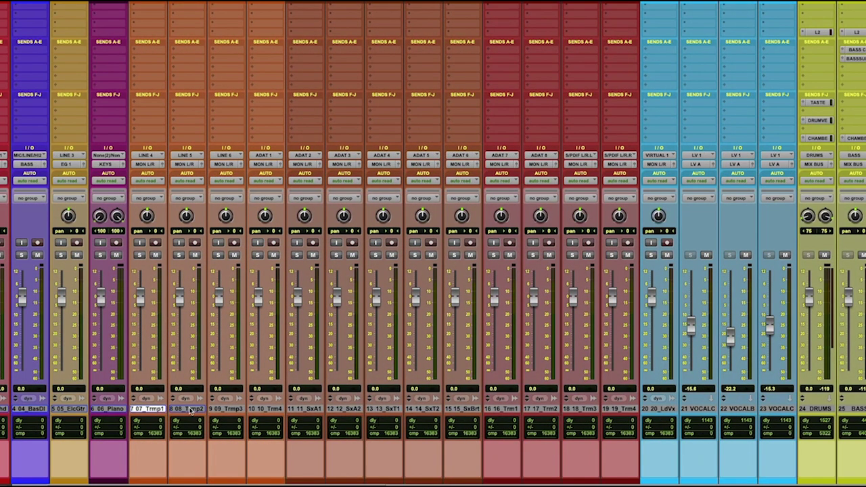
pyautogui.keyDown('shift'); pyautogui.click(263, 411); pyautogui.keyUp('shift')
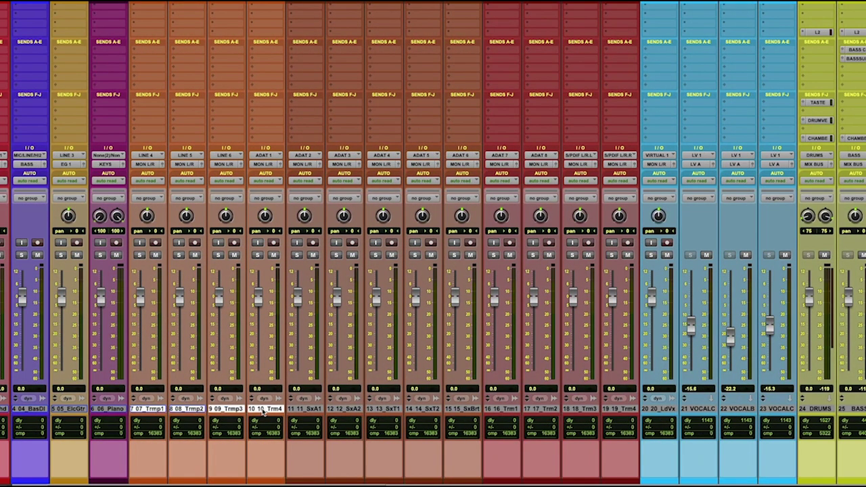
pyautogui.click(145, 165)
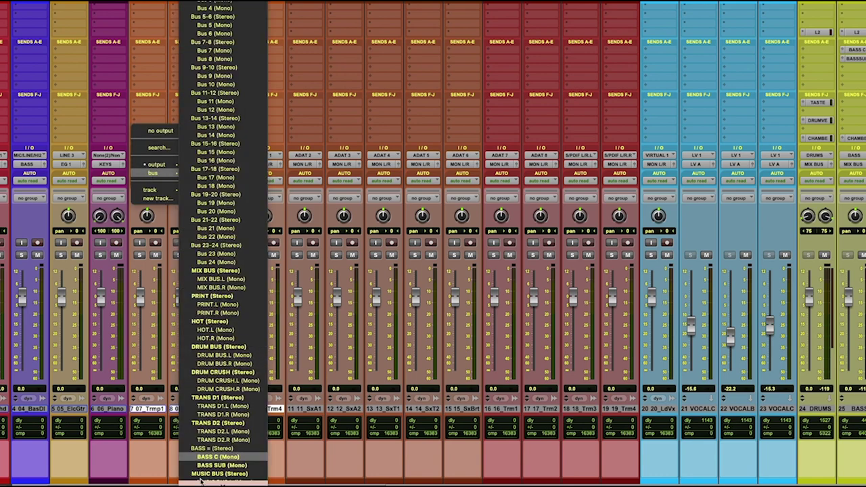
pyautogui.moveTo(223, 477)
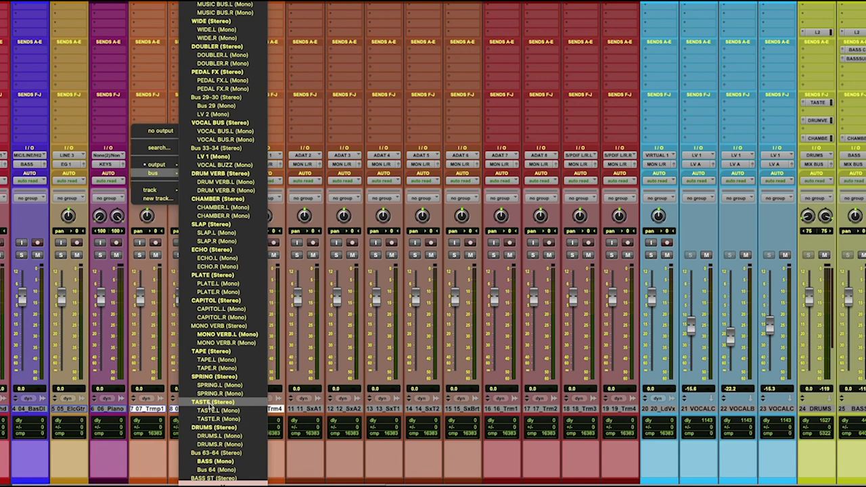
pyautogui.scroll(-10, 211, 406)
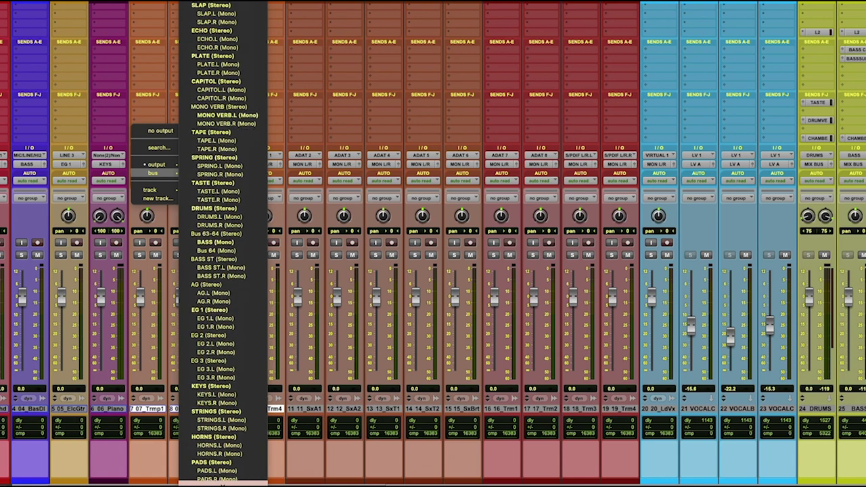
pyautogui.click(217, 353)
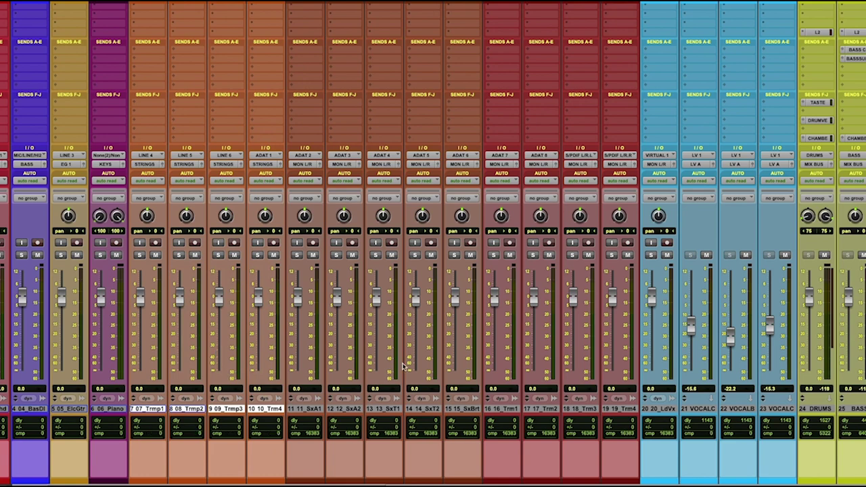
pyautogui.hscroll(10, 402, 365)
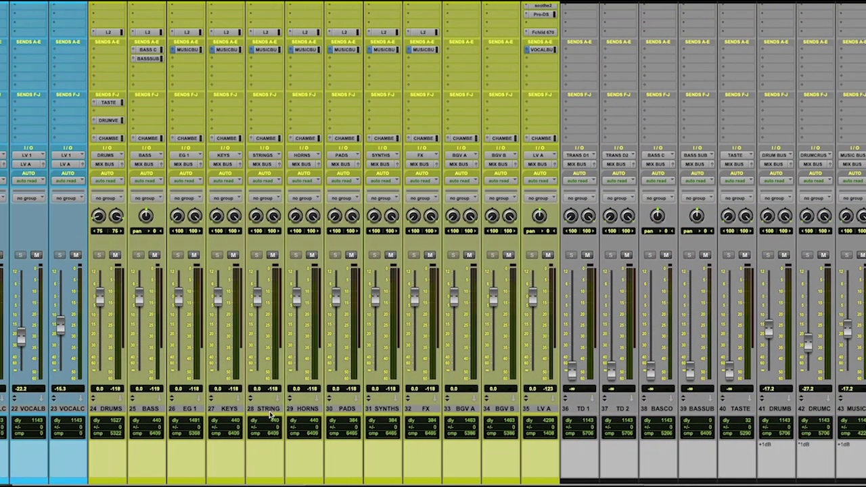
# Step: Rename the STRING aux track to TRUMP
pyautogui.doubleClick(267, 410)
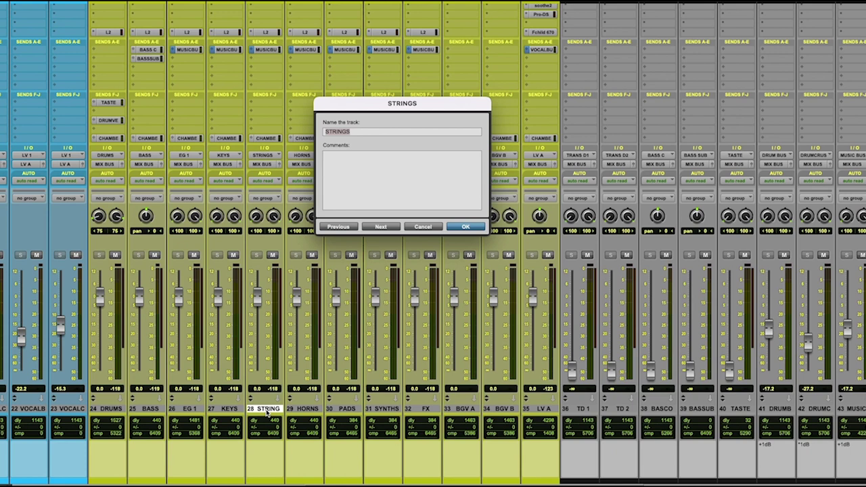
pyautogui.write('TRUMP')
pyautogui.press('Return')
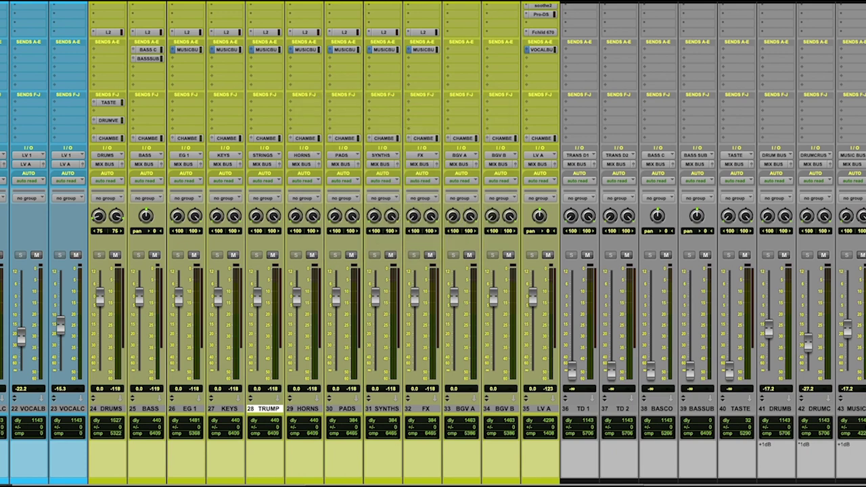
# Step: Rename the aux track's STRINGS input bus to TRUMP
pyautogui.rightClick(262, 158)
pyautogui.click(274, 177)
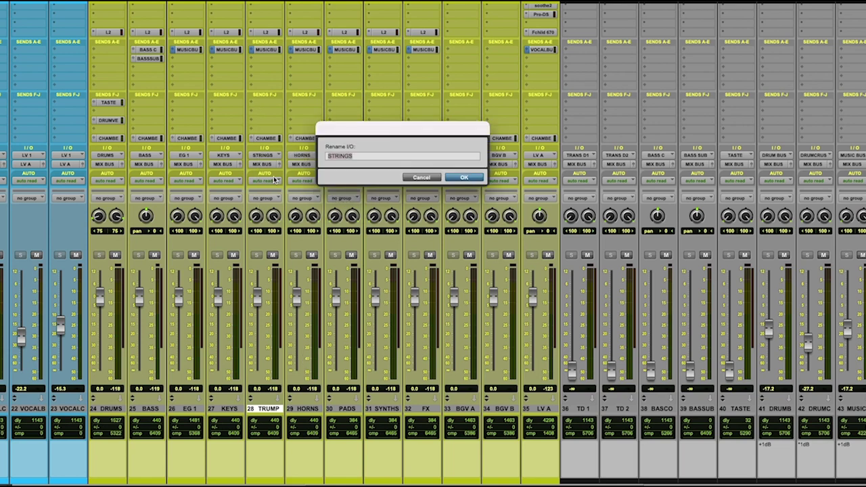
pyautogui.write('TRUMP')
# Step: Confirm the TRUMP bus name, then route sax tracks 11_SxA1 through 15_SxBrt to HORNS.L (Mono)
pyautogui.press('Return')
pyautogui.hscroll(-15, 356, 295)
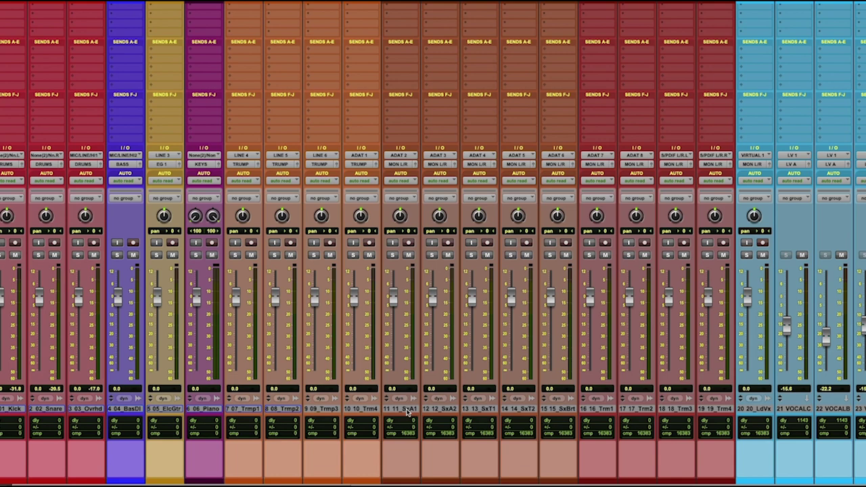
pyautogui.hscroll(2, 408, 412)
pyautogui.click(369, 409)
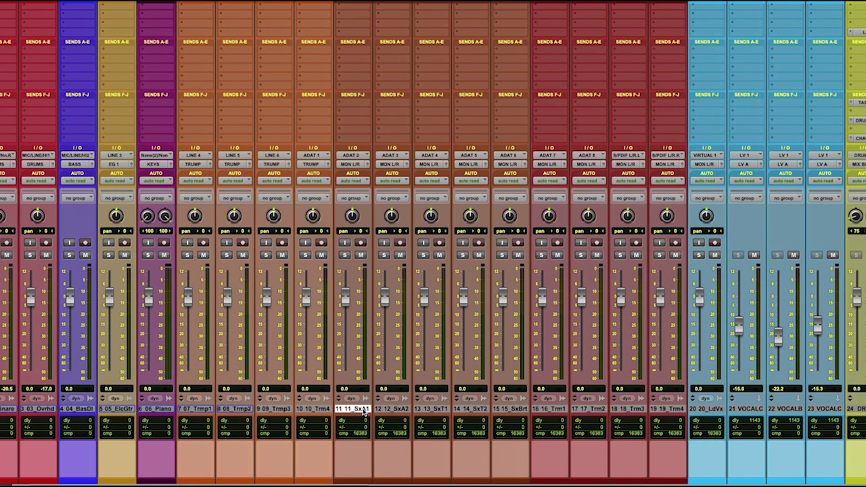
pyautogui.keyDown('shift'); pyautogui.click(511, 409); pyautogui.keyUp('shift')
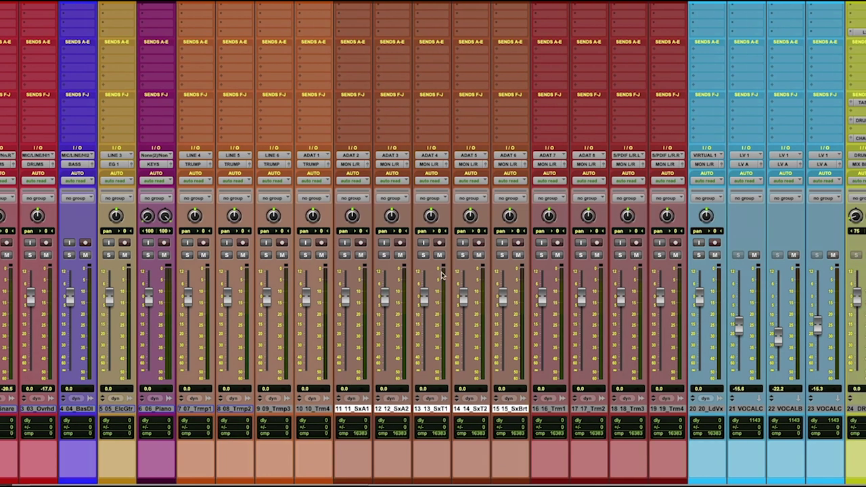
pyautogui.click(345, 168)
pyautogui.moveTo(357, 173)
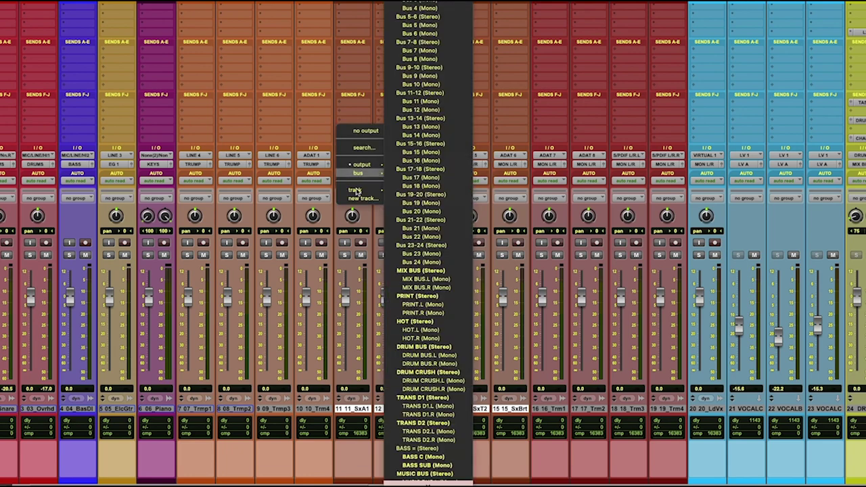
pyautogui.scroll(-2, 426, 243)
pyautogui.scroll(-10, 427, 406)
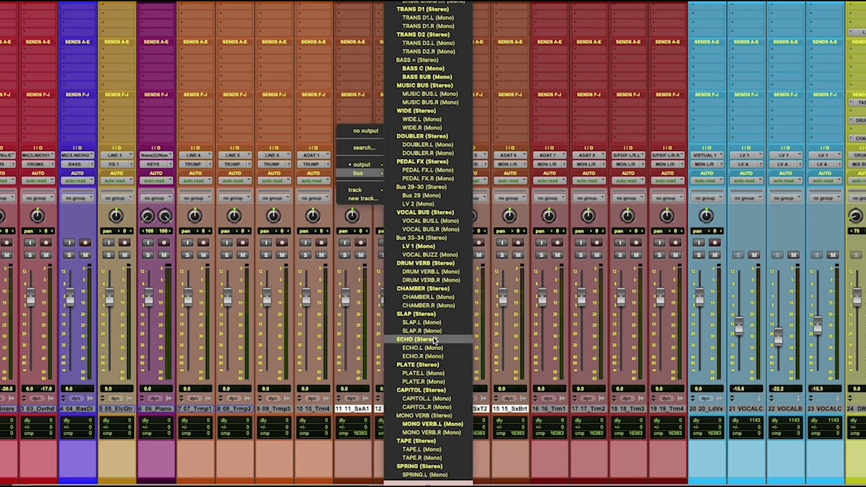
pyautogui.scroll(-14, 426, 365)
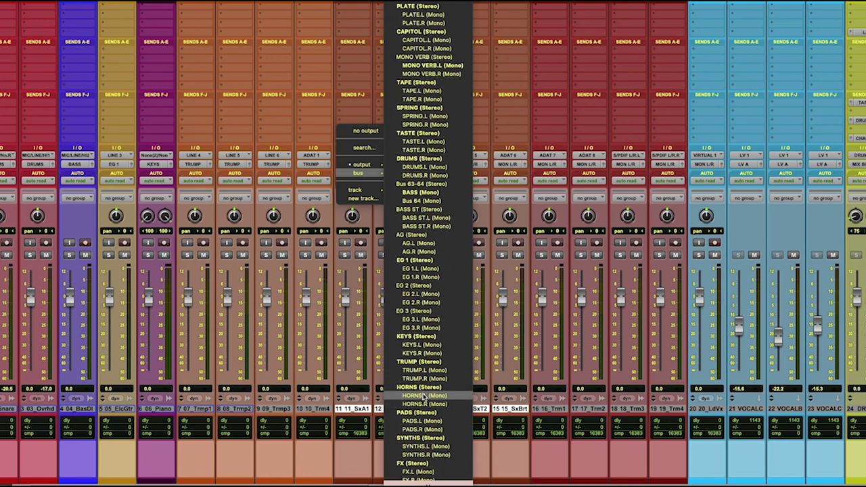
pyautogui.click(423, 395)
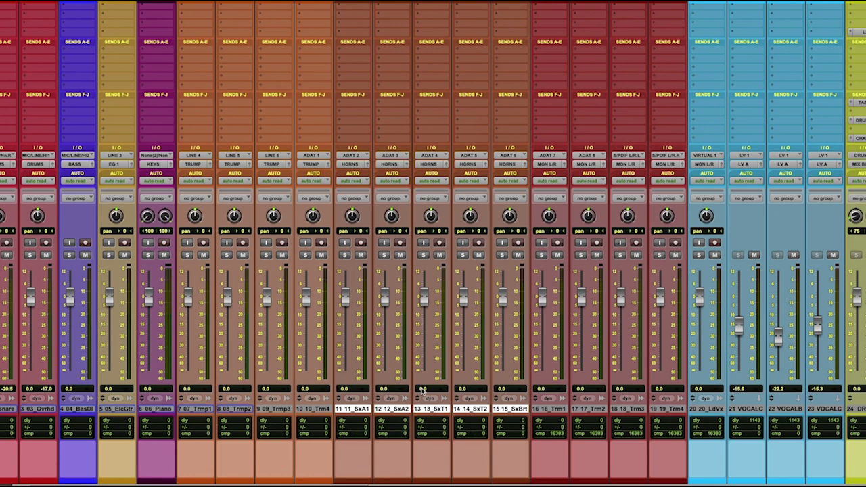
pyautogui.hscroll(10, 426, 387)
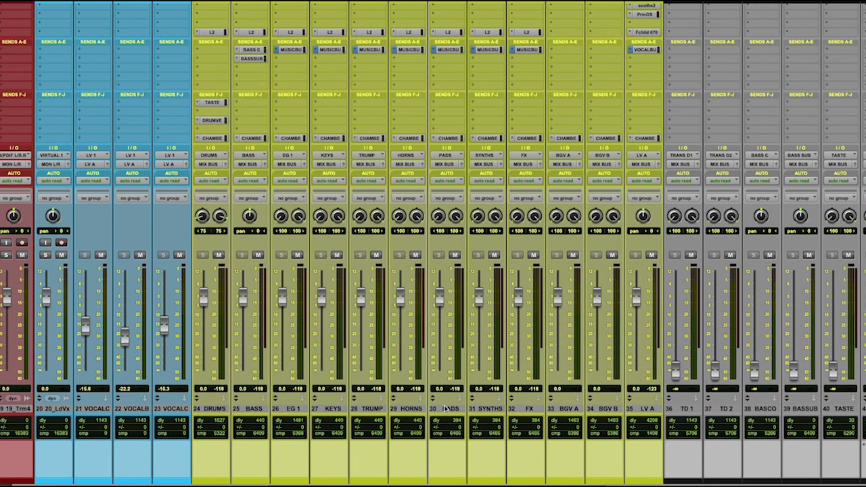
# Step: Rename aux track 29 from HORNS to SAX, and rename its input bus to SAX
pyautogui.doubleClick(419, 410)
pyautogui.write('SAX')
pyautogui.press('Return')
pyautogui.rightClick(402, 156)
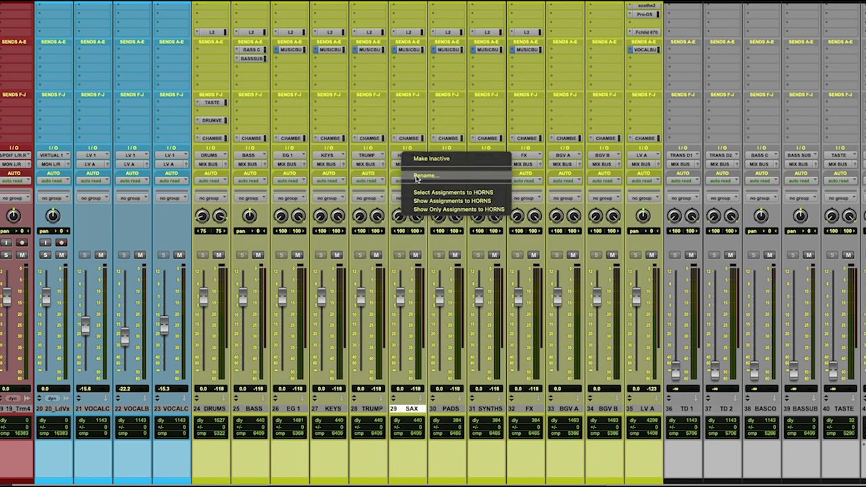
pyautogui.click(414, 174)
pyautogui.write('SAX')
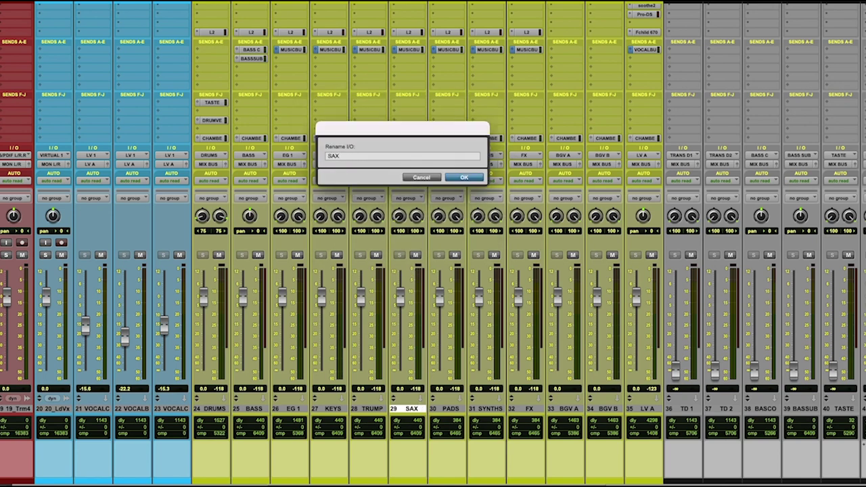
pyautogui.click(463, 178)
pyautogui.hscroll(-10, 582, 368)
# Step: Route trombone tracks 16_Trm1 through 19_Trm4 to the PADS bus, then cancel track 16's name dialog
pyautogui.click(544, 409)
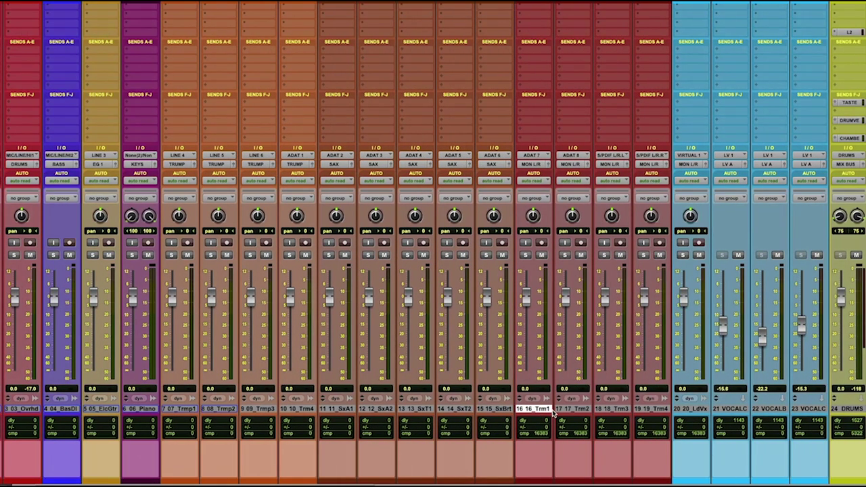
pyautogui.keyDown('shift'); pyautogui.click(647, 409); pyautogui.keyUp('shift')
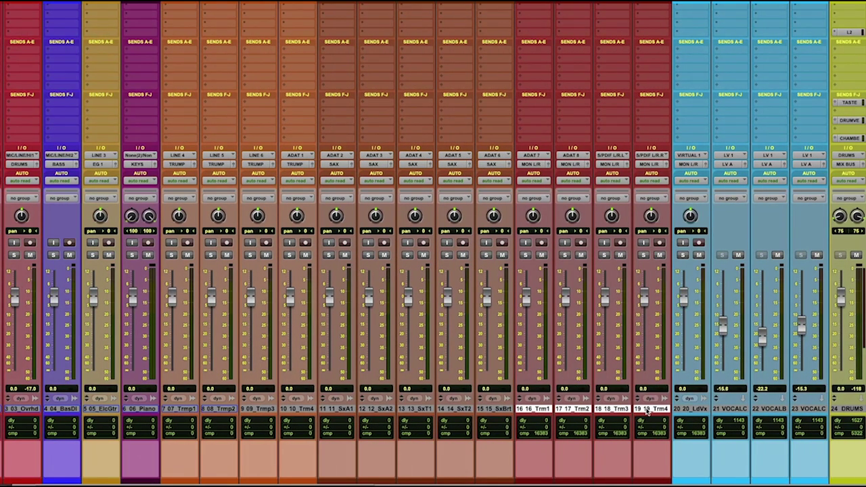
pyautogui.click(526, 166)
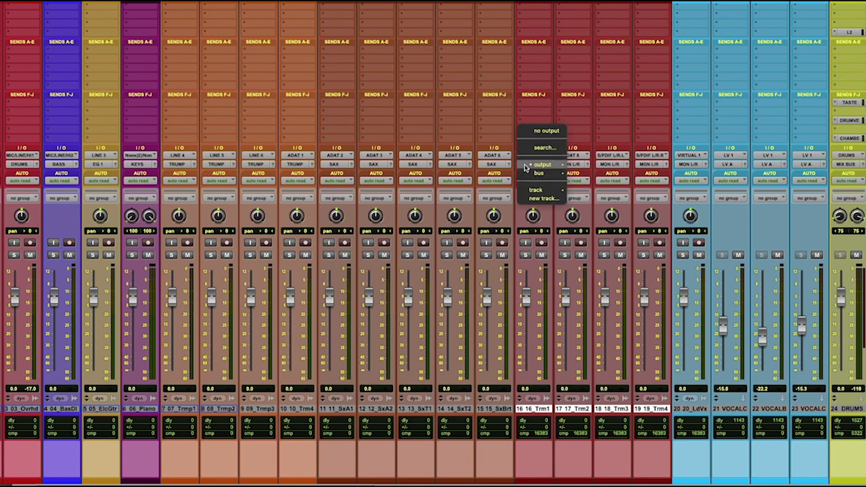
pyautogui.moveTo(529, 176)
pyautogui.scroll(-20, 606, 385)
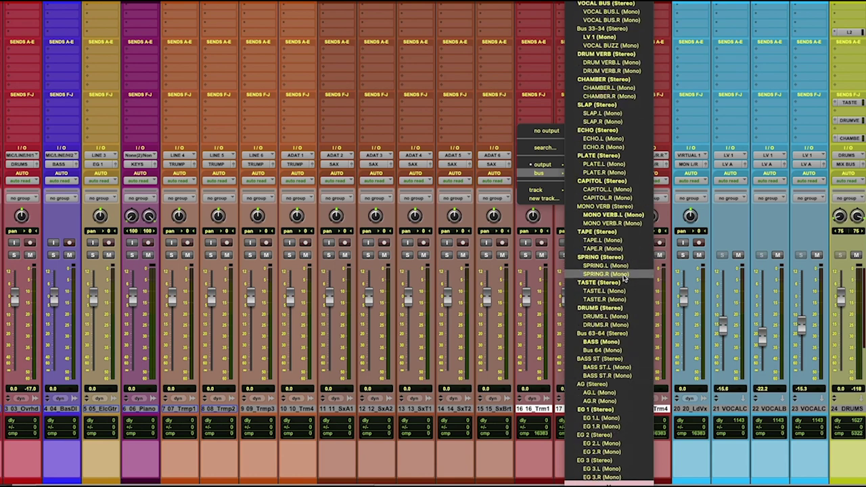
pyautogui.scroll(-15, 624, 275)
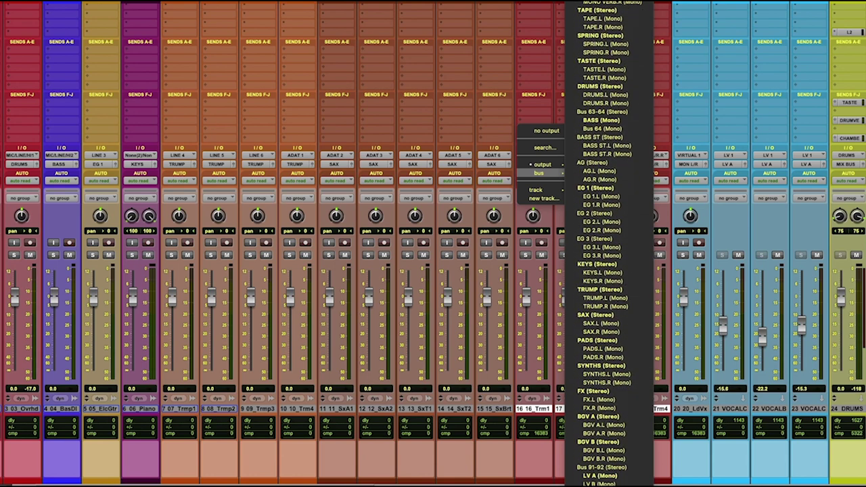
pyautogui.click(593, 343)
pyautogui.doubleClick(533, 408)
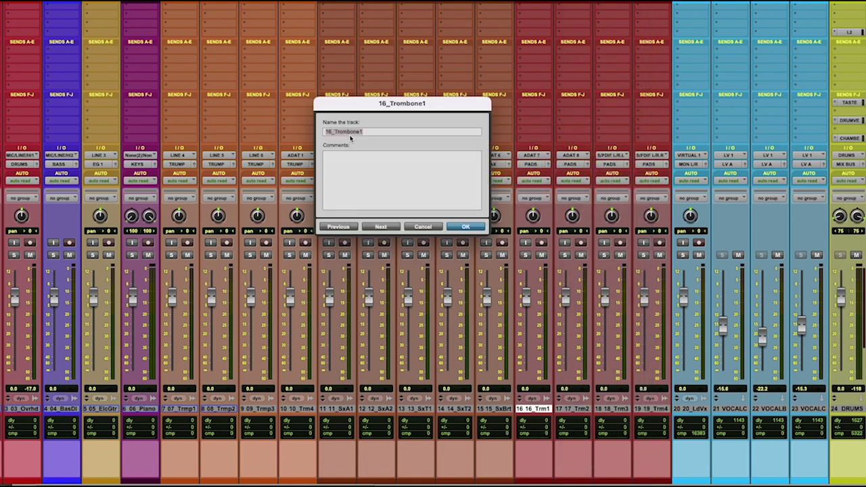
pyautogui.click(437, 228)
# Step: Rename the PADS aux track (track 30) to TROM
pyautogui.hscroll(10, 545, 313)
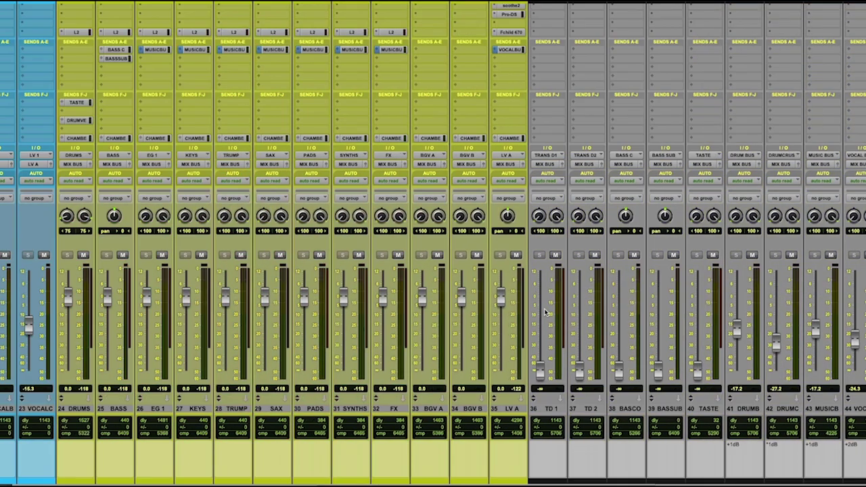
pyautogui.doubleClick(316, 409)
pyautogui.write('TROM')
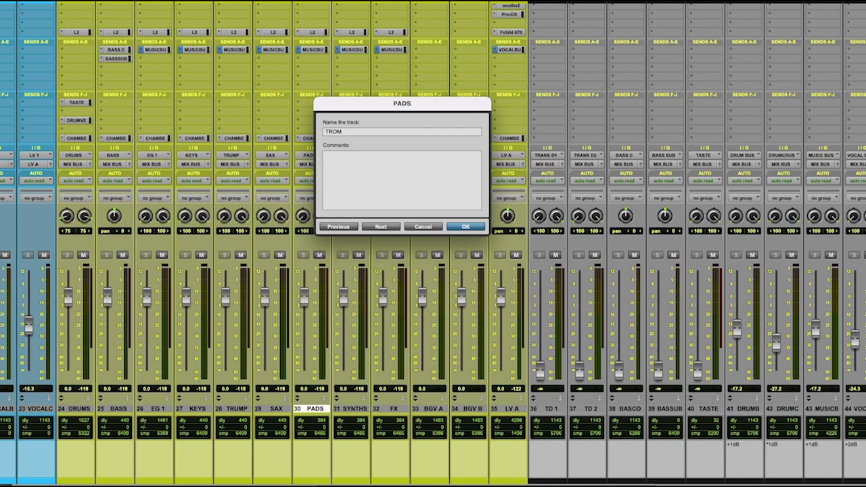
pyautogui.press('Return')
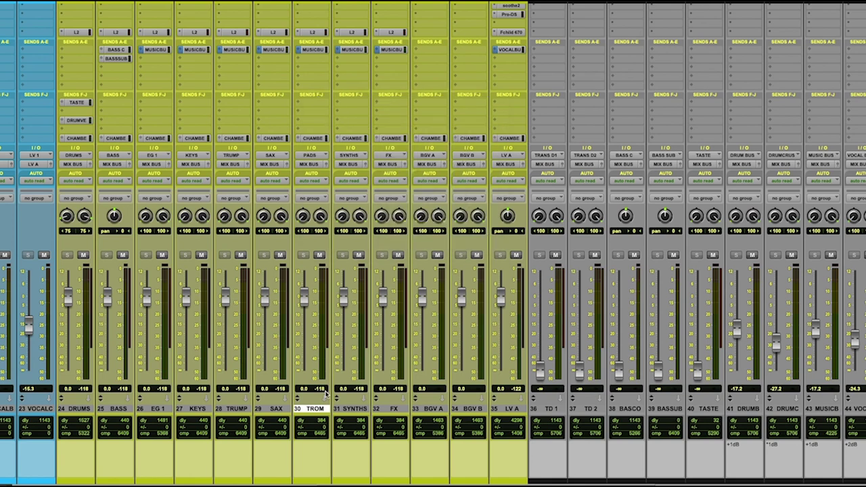
# Step: Rename track 30's PADS input bus to TROMB
pyautogui.rightClick(310, 157)
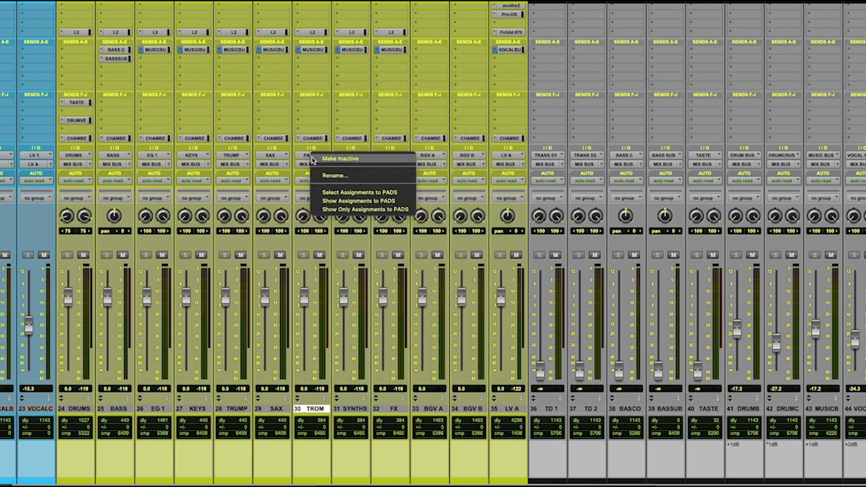
pyautogui.click(324, 175)
pyautogui.write('TROMB')
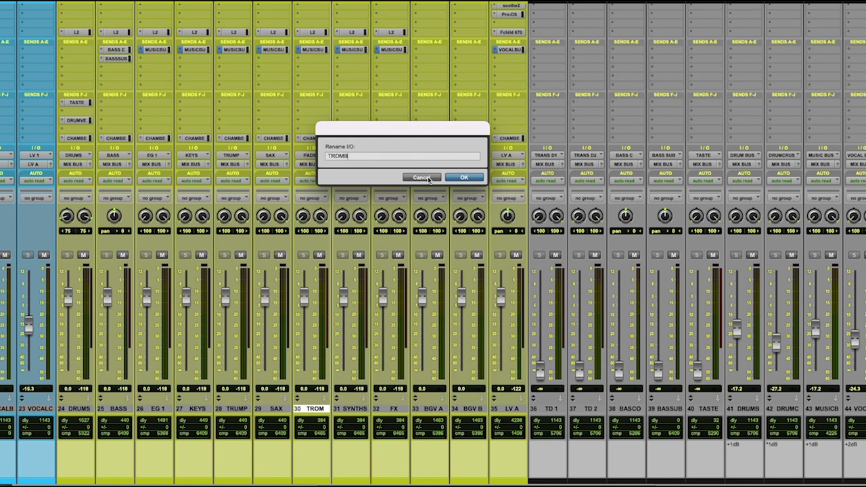
pyautogui.press('Return')
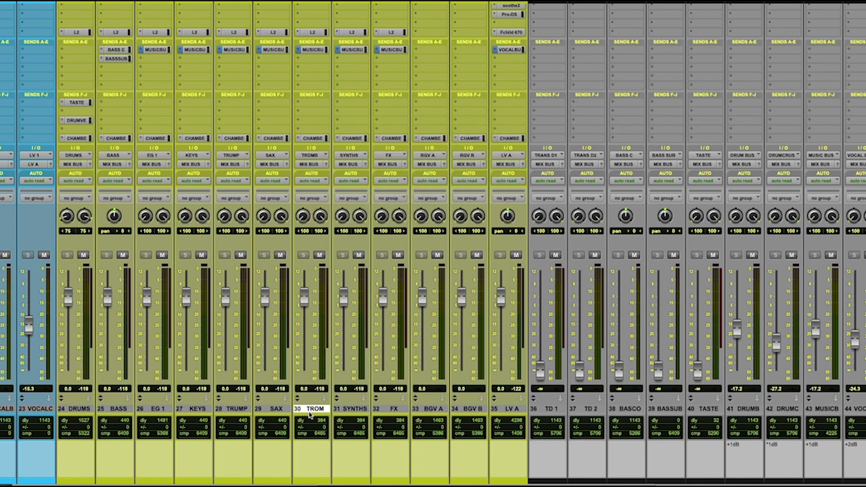
# Step: Correct track 30's name so it reads TROMB
pyautogui.doubleClick(312, 409)
pyautogui.press('Right')
pyautogui.press('Return')
pyautogui.hscroll(-10, 457, 404)
pyautogui.hscroll(2, 457, 404)
# Step: Set lead vocal track 20_LdVx's output to the LV 1 (Mono) bus
pyautogui.click(446, 409)
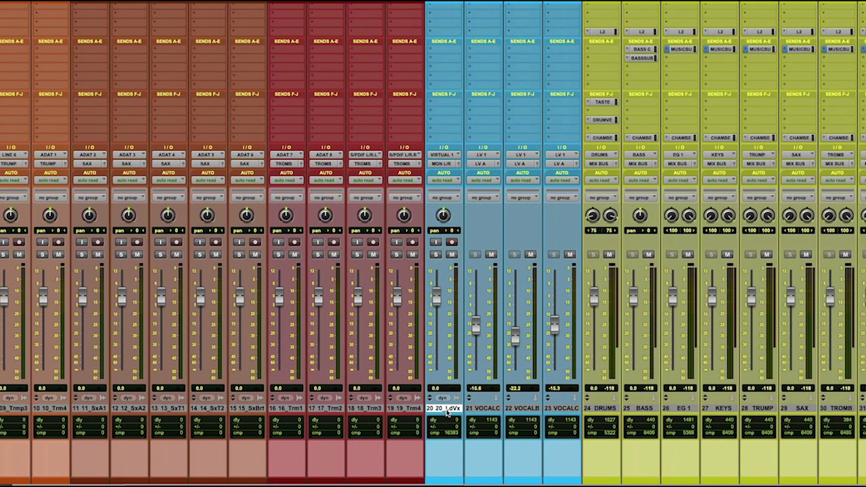
pyautogui.click(441, 164)
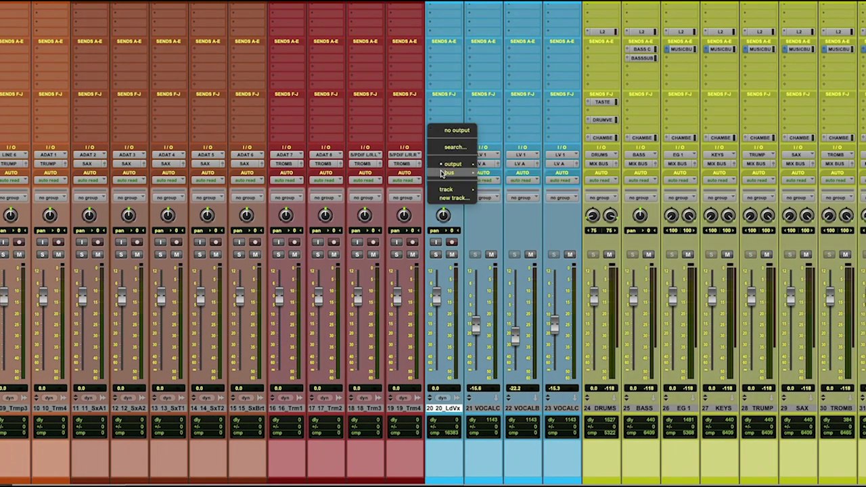
pyautogui.moveTo(443, 175)
pyautogui.scroll(-10, 502, 380)
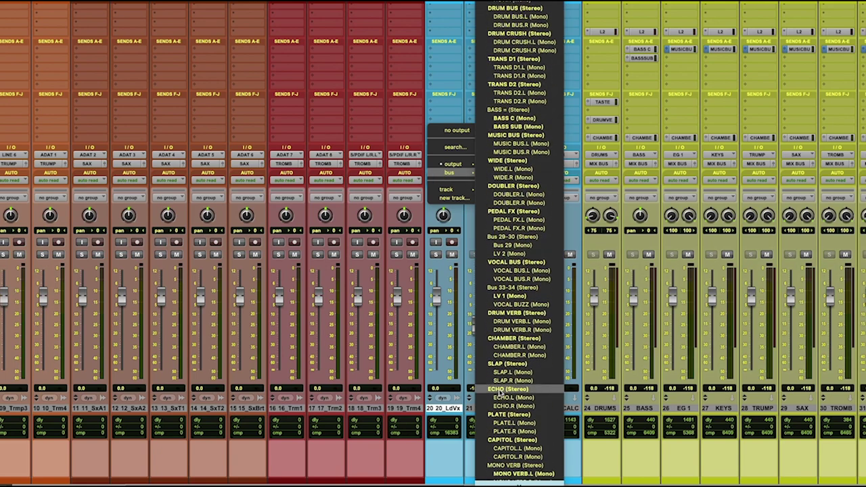
pyautogui.scroll(10, 514, 98)
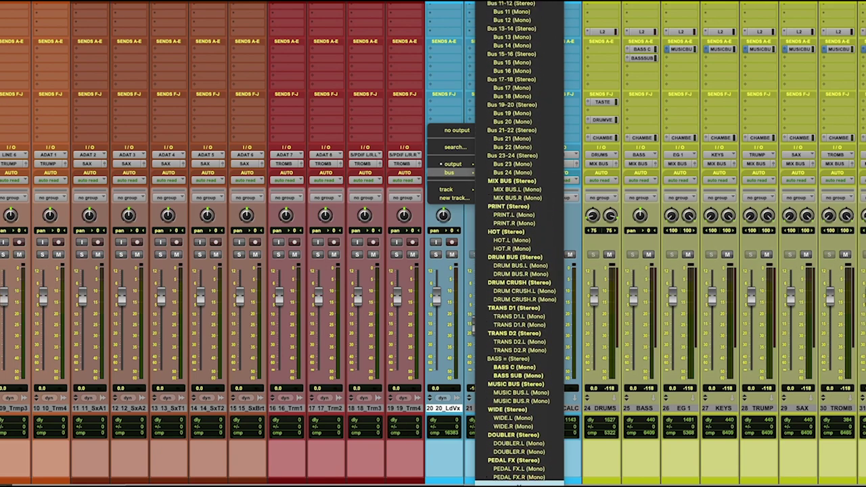
pyautogui.scroll(5, 514, 135)
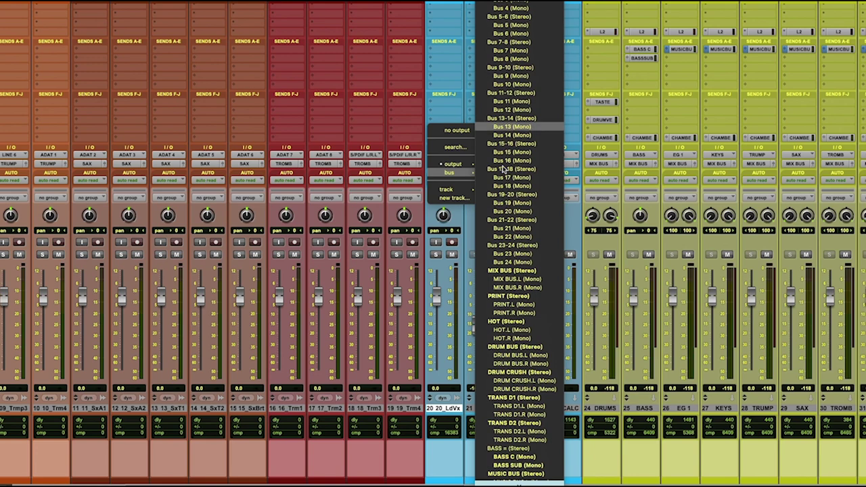
pyautogui.scroll(-4, 527, 382)
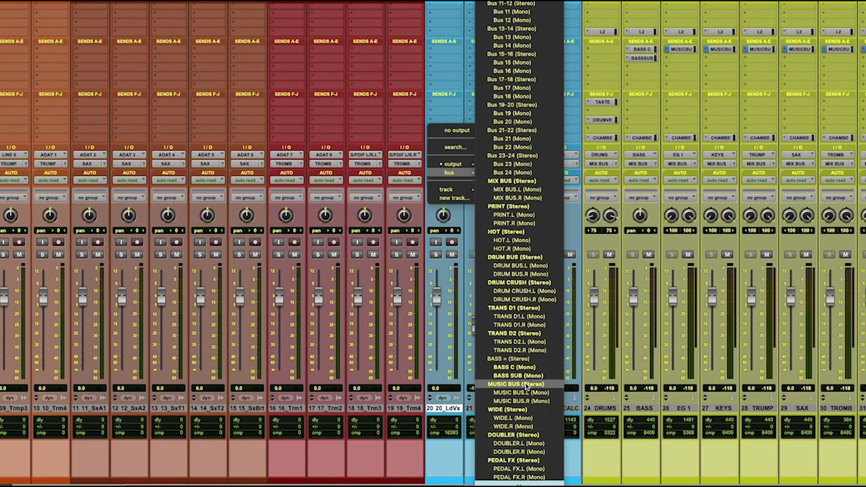
pyautogui.scroll(-5, 526, 387)
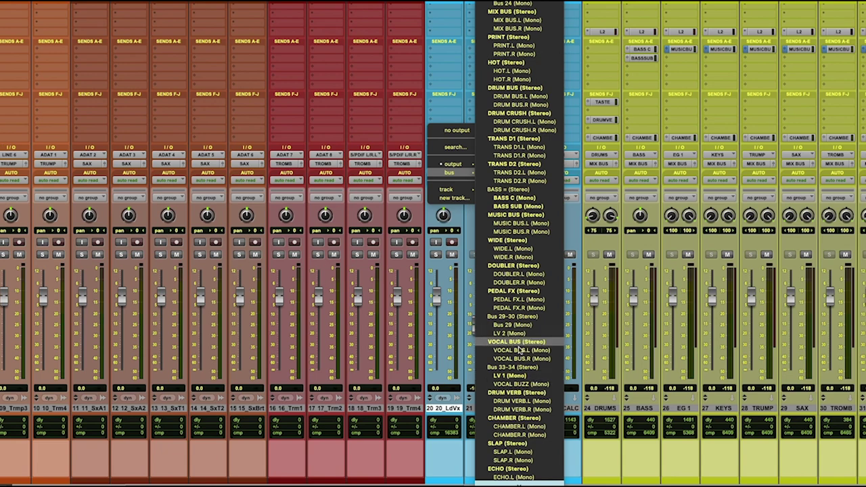
pyautogui.click(508, 376)
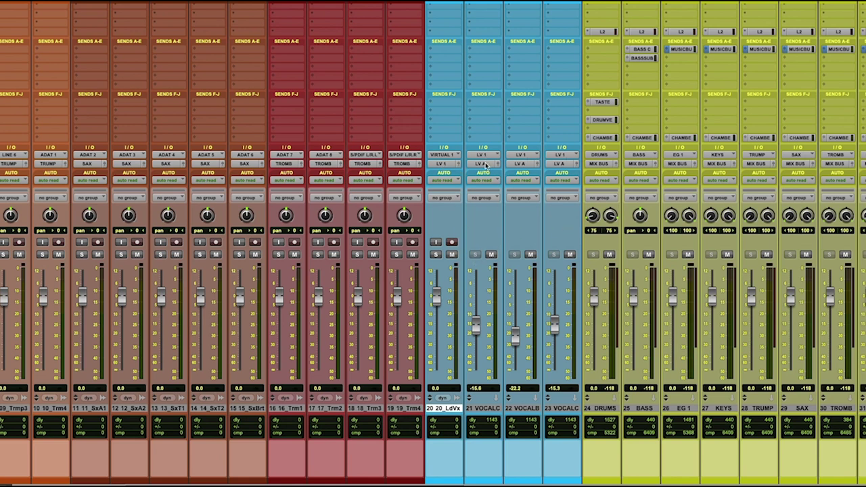
pyautogui.hscroll(10, 592, 278)
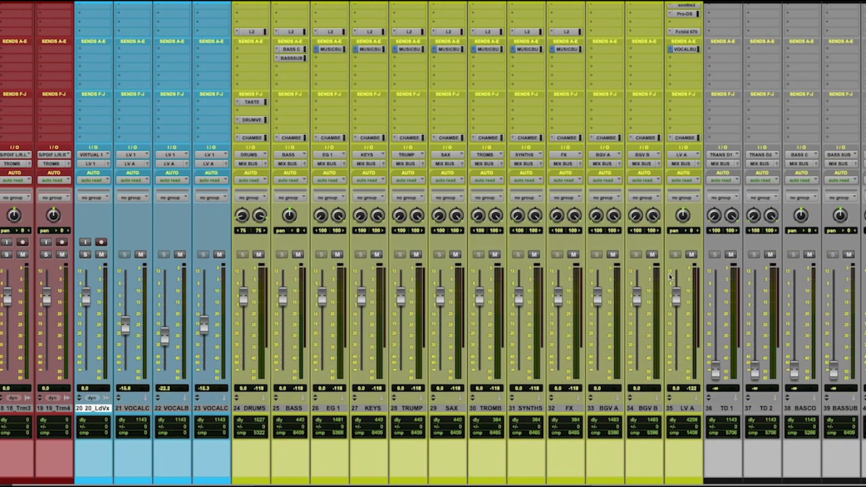
pyautogui.click(524, 410)
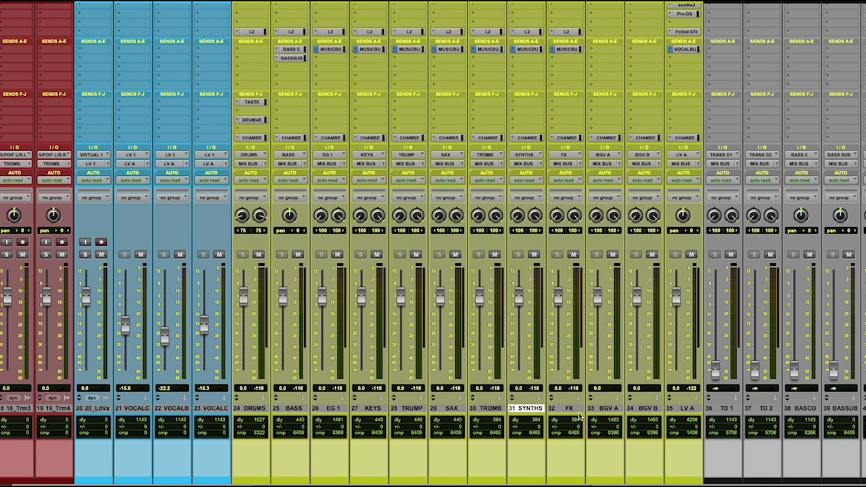
pyautogui.keyDown('shift'); pyautogui.click(646, 409); pyautogui.keyUp('shift')
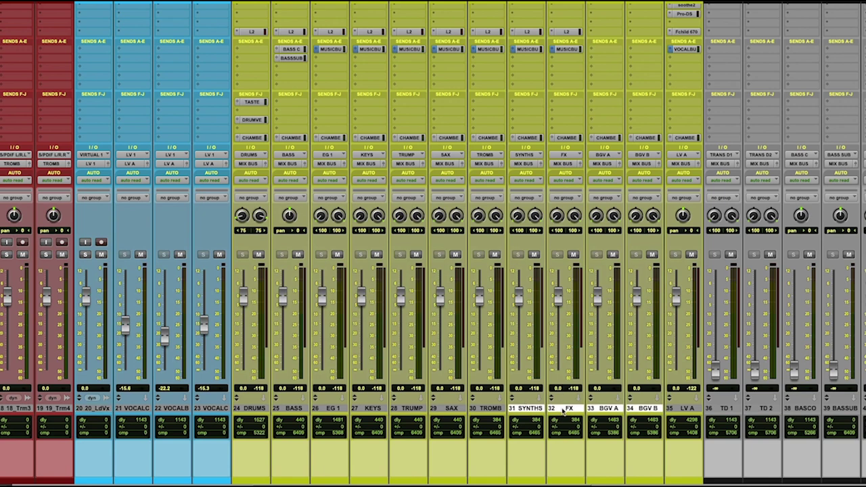
pyautogui.rightClick(640, 409)
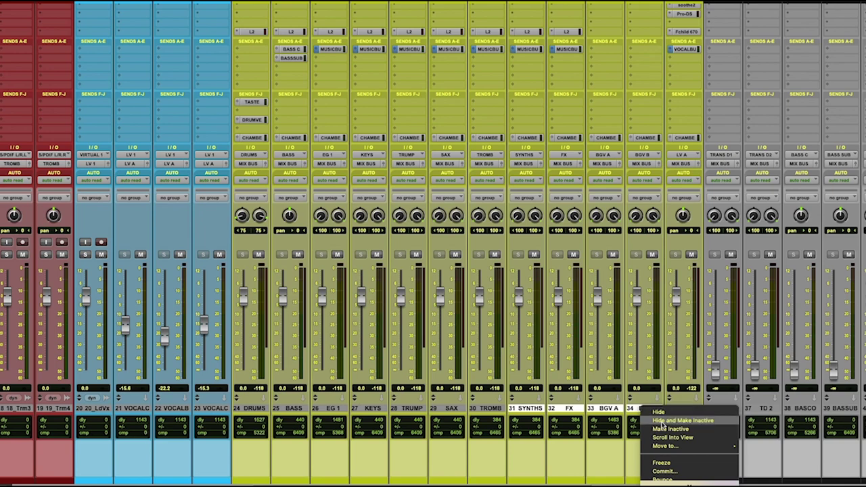
pyautogui.click(660, 425)
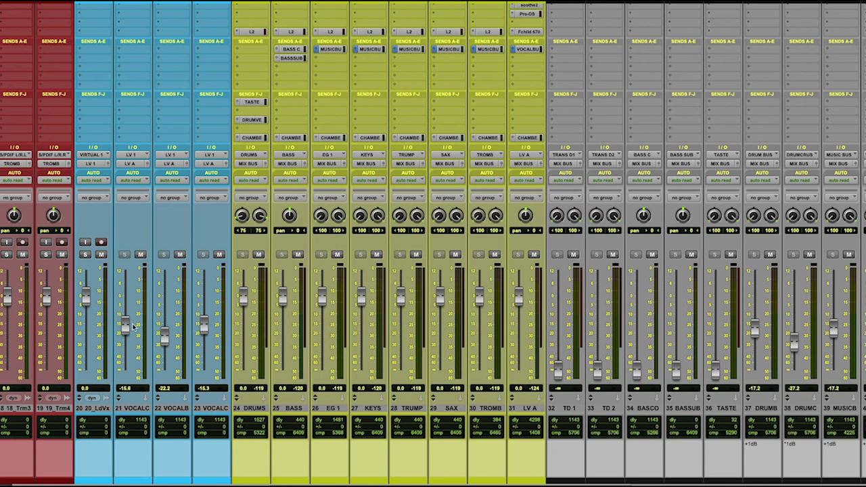
# Step: Raise track 21 to -14.7 dB and track 23 to -12.1 dB, then start playback
pyautogui.moveTo(125, 328); pyautogui.dragTo(126, 322)
pyautogui.moveTo(207, 327); pyautogui.dragTo(207, 320)
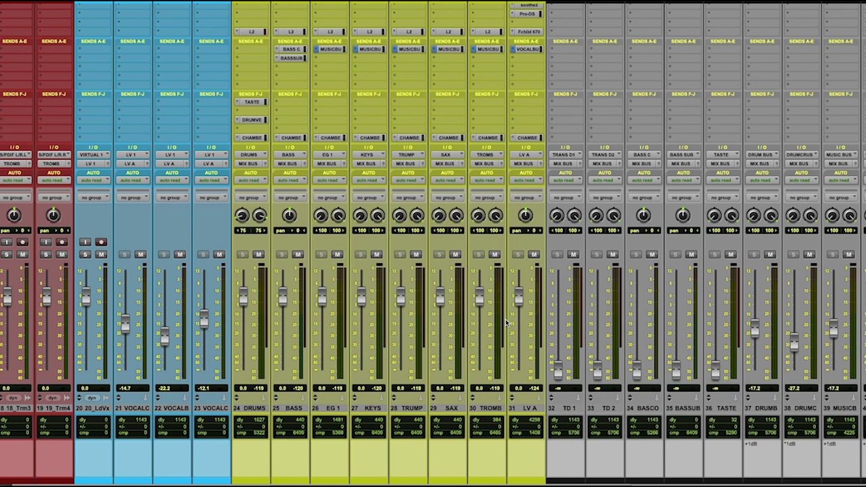
pyautogui.press('space')
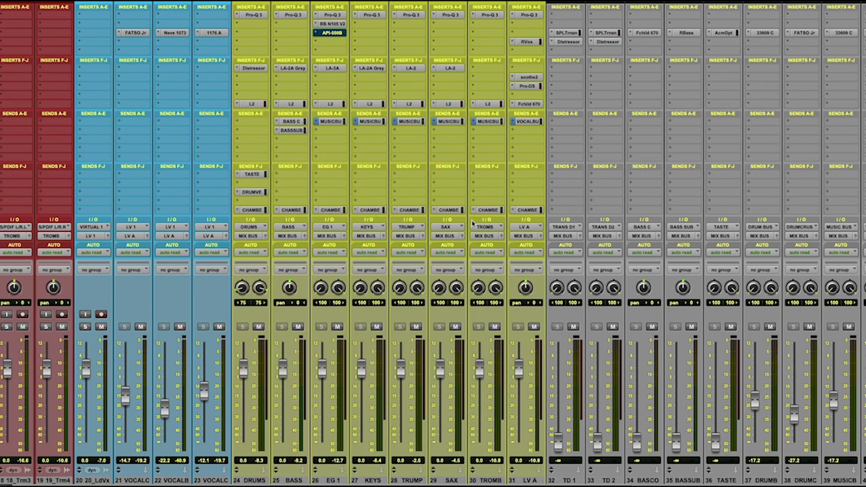
# Step: Scroll the mixer back left to show tracks 1–22, Kick through the trumpets
pyautogui.hscroll(10, 465, 219)
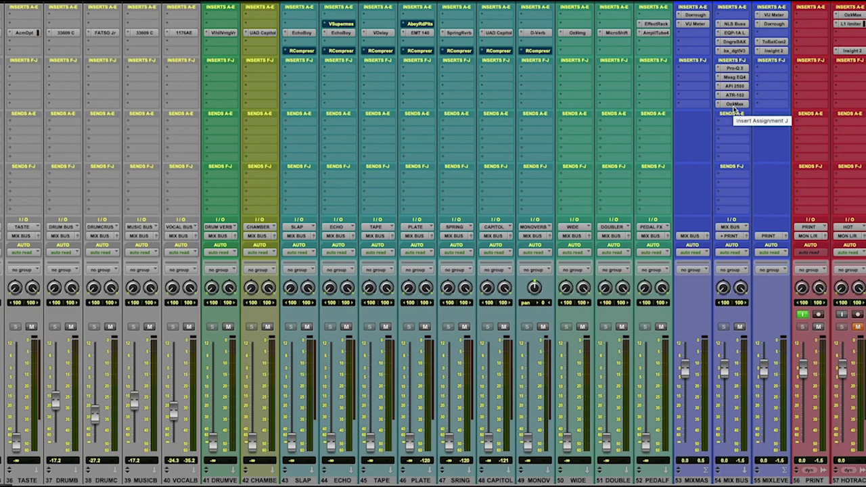
pyautogui.hscroll(-10, 735, 110)
pyautogui.hscroll(10, 735, 110)
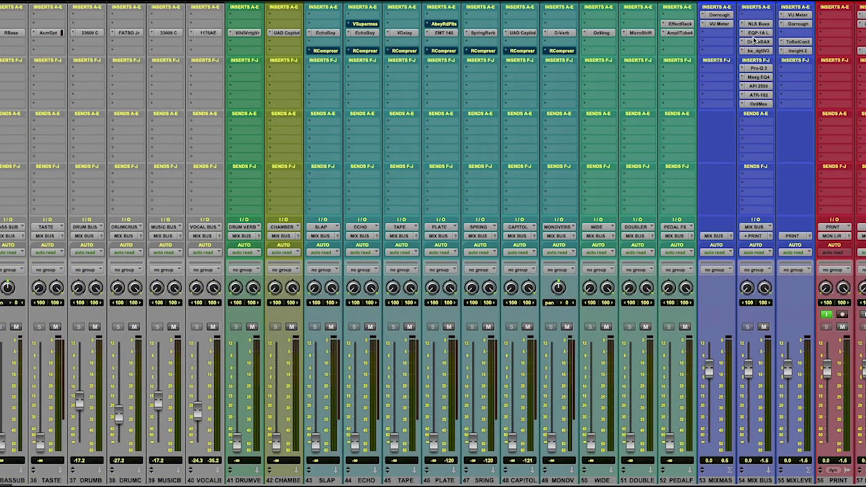
pyautogui.hscroll(-15, 634, 120)
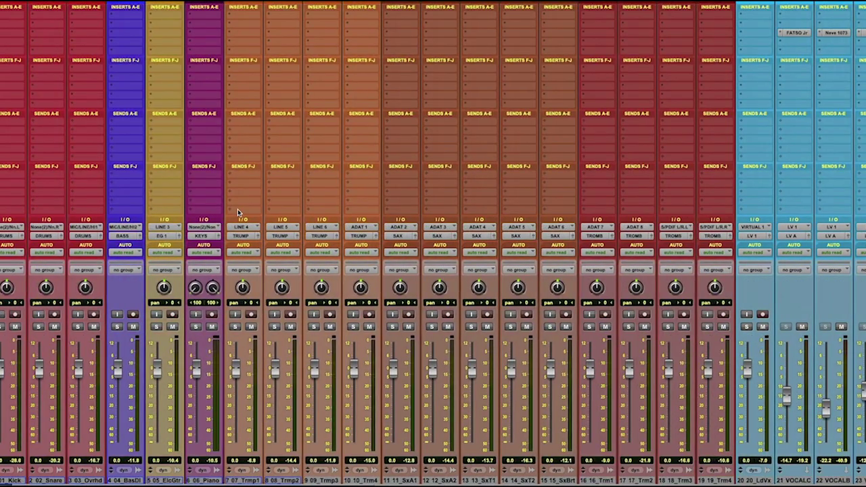
# Step: Scroll the mixer right to tracks 19–40, showing the vocals and instrument subgroups
pyautogui.hscroll(9, 237, 212)
pyautogui.hscroll(3, 237, 212)
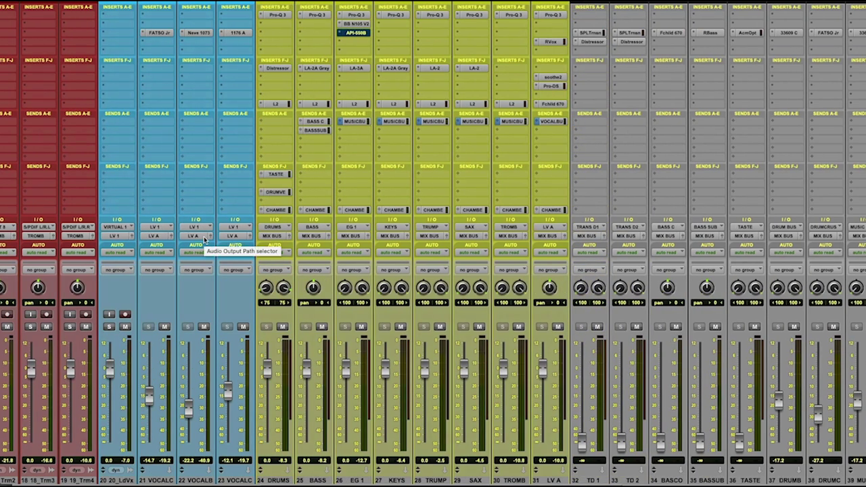
pyautogui.scroll(-2, 205, 240)
pyautogui.hscroll(5, 204, 240)
pyautogui.hscroll(-4, 204, 242)
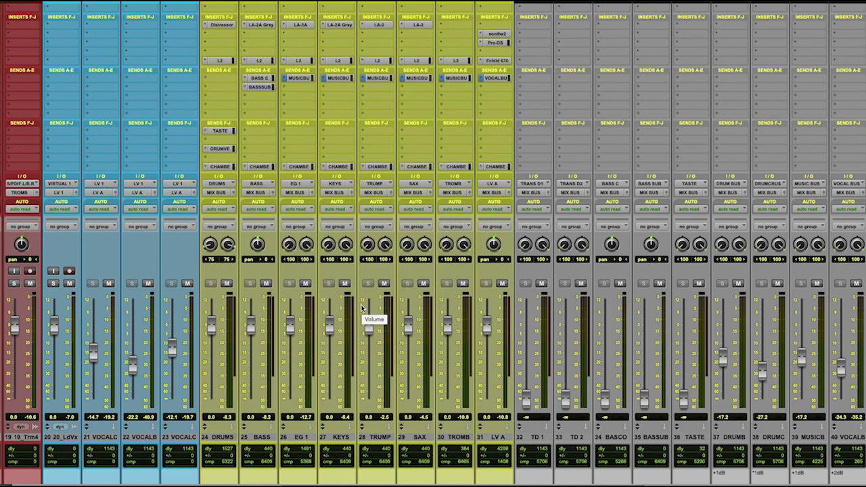
# Step: Scroll the mixer right to tracks 26–47, showing the buses and effect returns
pyautogui.hscroll(3, 668, 392)
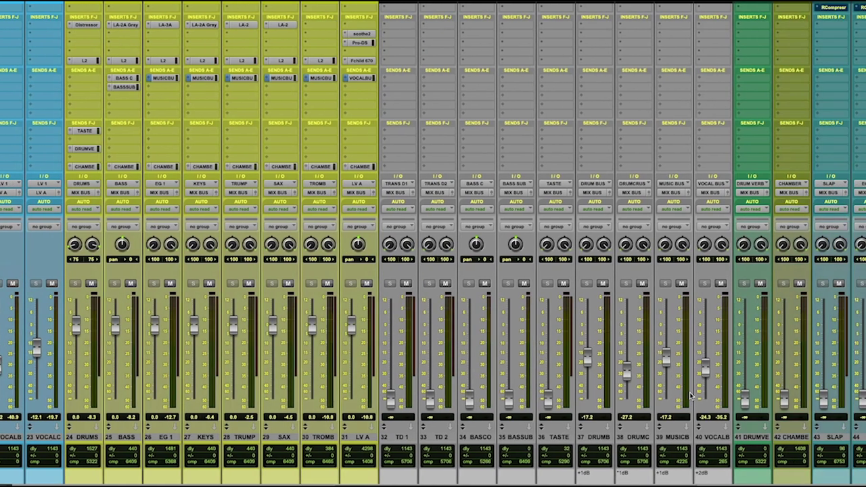
pyautogui.hscroll(4, 690, 395)
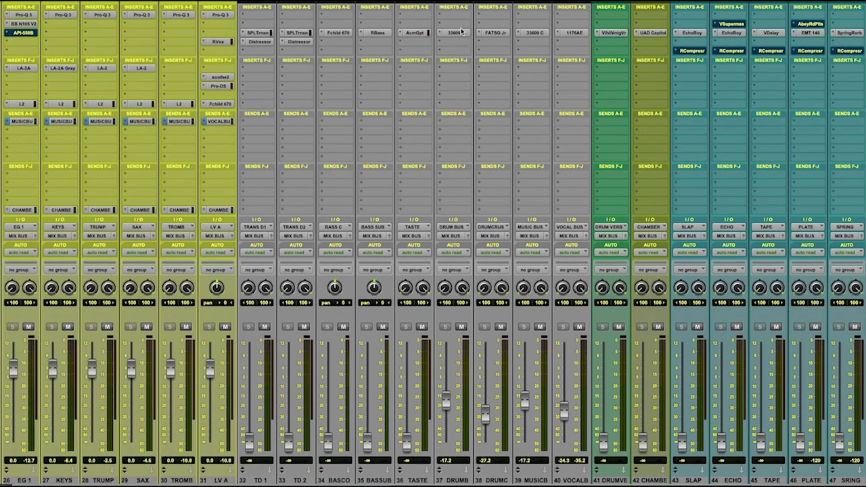
# Step: Open the 33609 C compressor insert on the DRUM BUS track
pyautogui.click(461, 32)
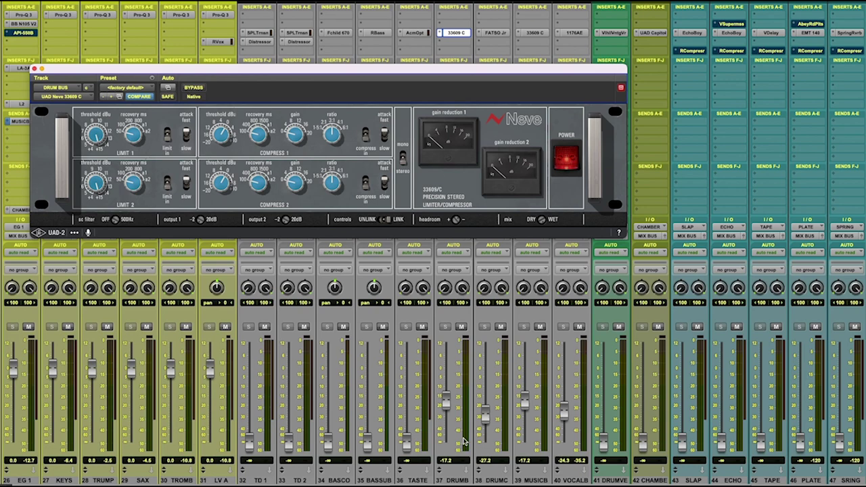
# Step: Close the DRUM BUS Neve 33609 plug-in window
pyautogui.scroll(-3, 466, 440)
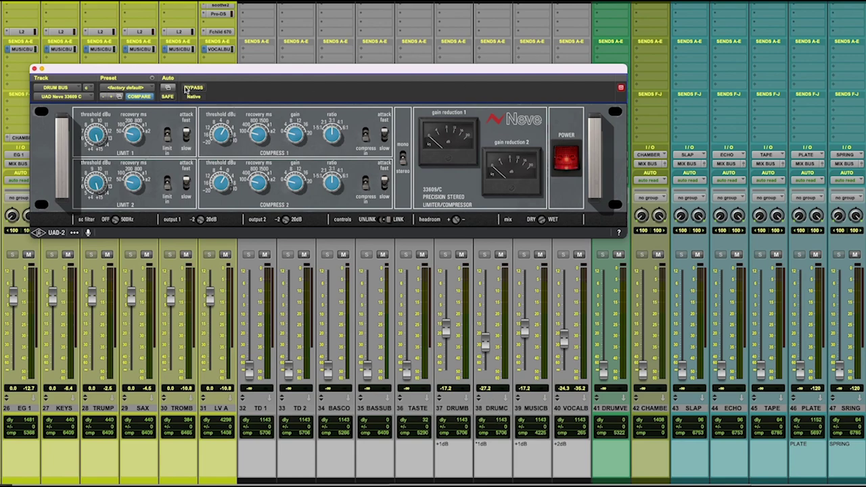
pyautogui.click(34, 69)
pyautogui.scroll(3, 67, 70)
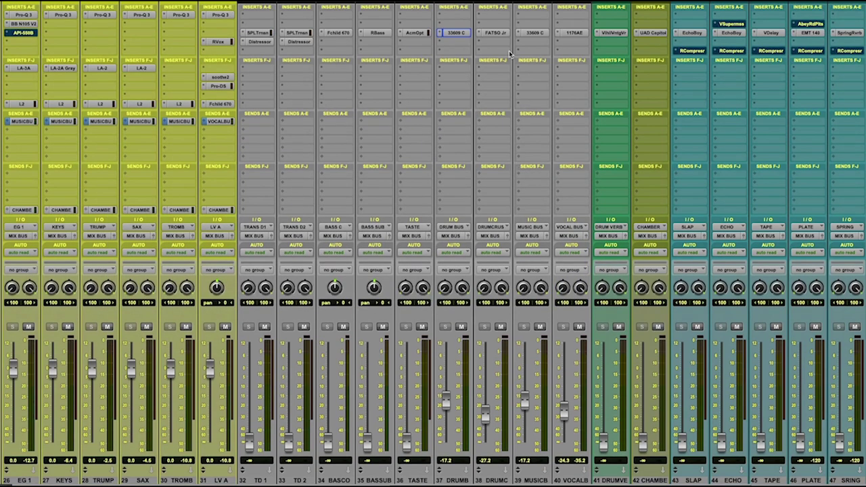
pyautogui.click(497, 33)
pyautogui.moveTo(309, 70); pyautogui.dragTo(391, 88)
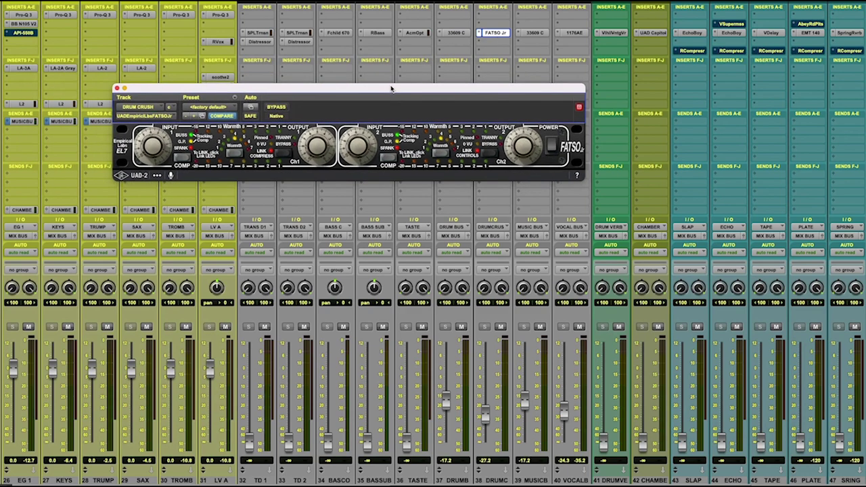
pyautogui.click(117, 88)
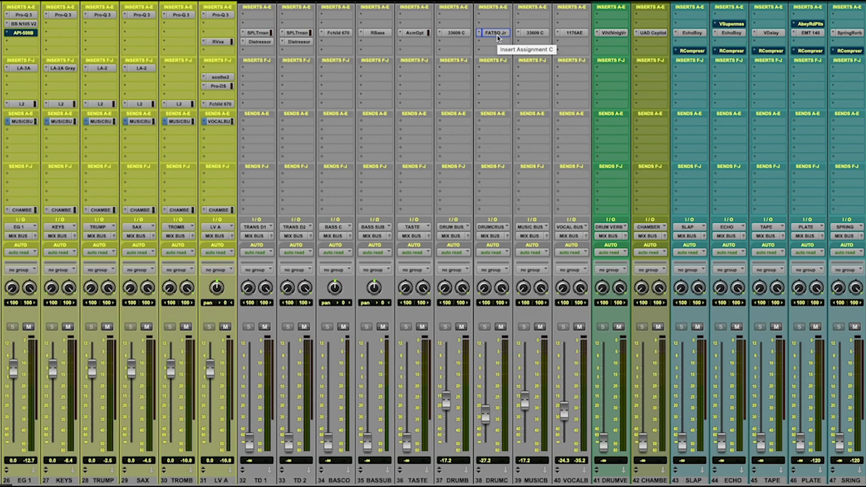
pyautogui.scroll(-2, 535, 202)
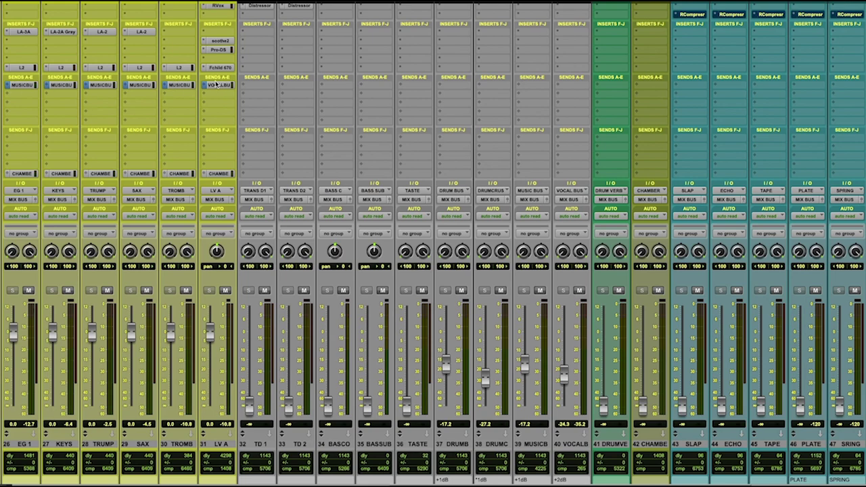
pyautogui.scroll(1, 507, 127)
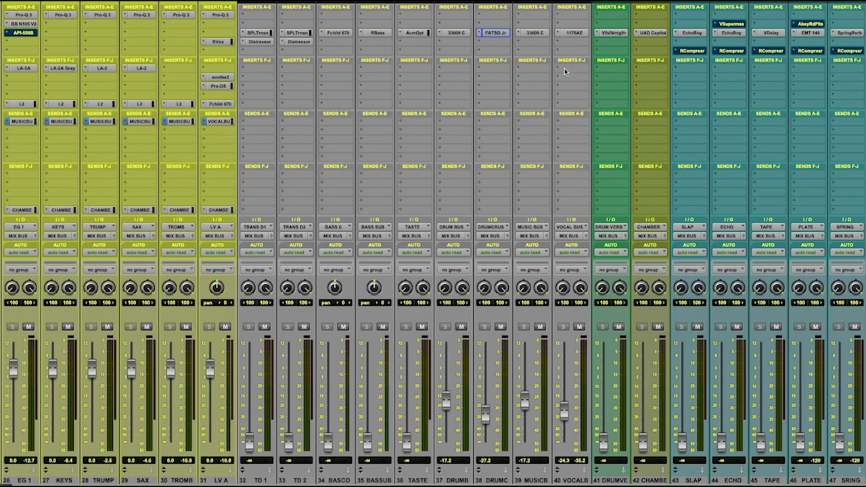
pyautogui.click(573, 34)
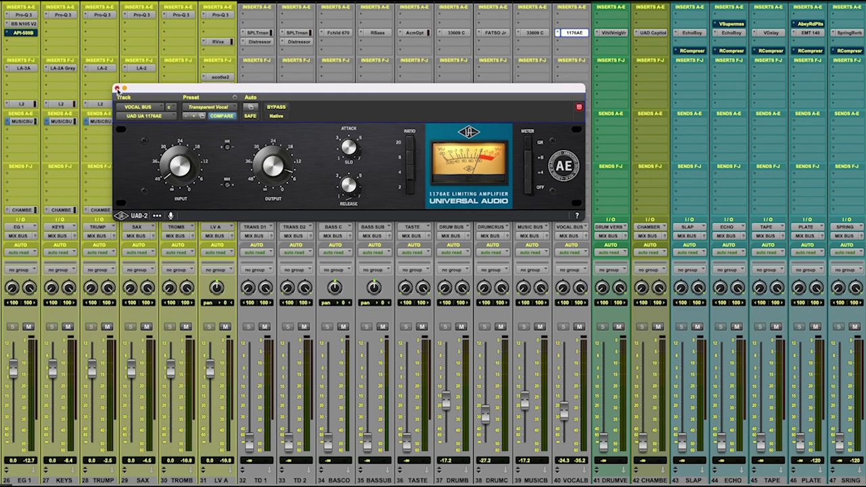
pyautogui.click(116, 87)
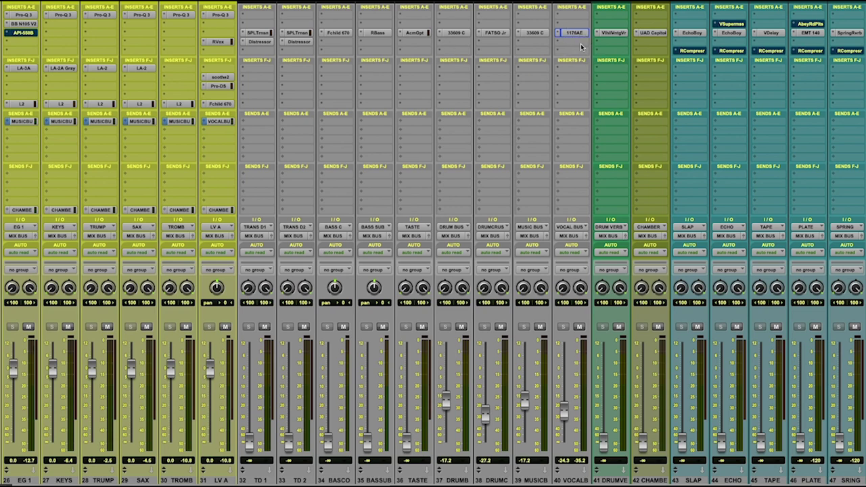
pyautogui.scroll(-3, 541, 399)
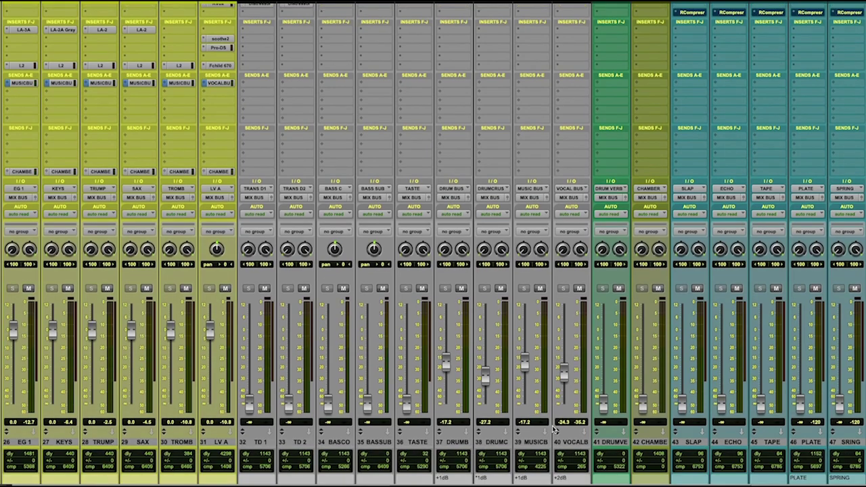
pyautogui.scroll(-3, 553, 430)
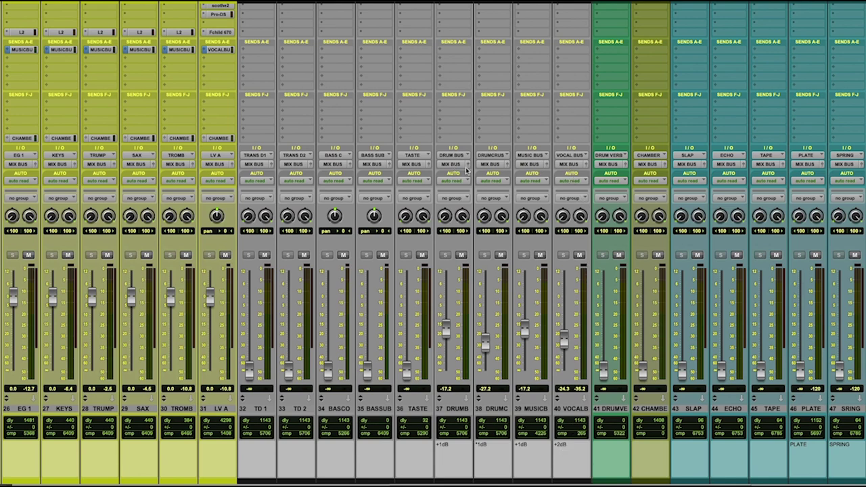
pyautogui.hscroll(-10, 632, 329)
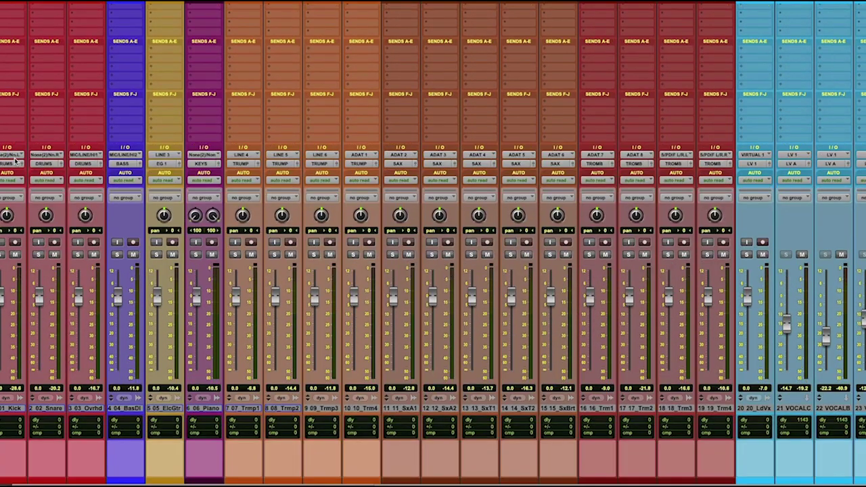
# Step: Add a pre-fader DRUM BUS send on the Kick at unity gain
pyautogui.click(15, 161)
pyautogui.moveTo(19, 58)
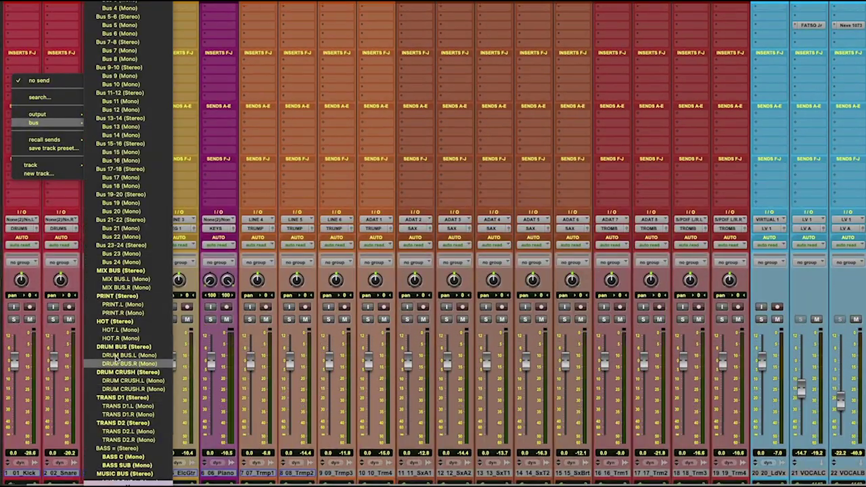
pyautogui.click(116, 347)
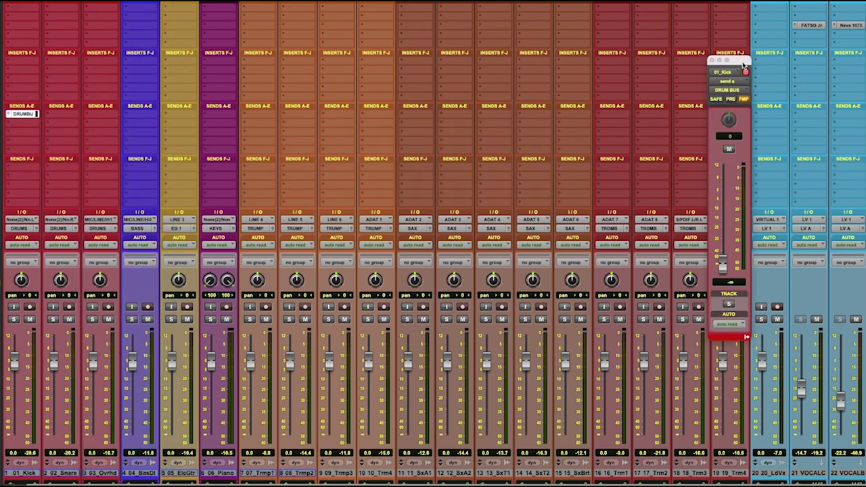
pyautogui.moveTo(744, 65); pyautogui.dragTo(116, 102)
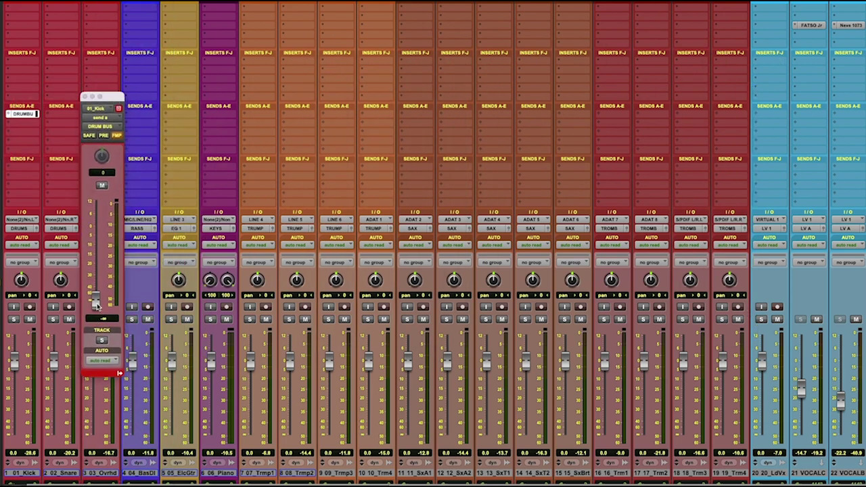
pyautogui.keyDown('alt'); pyautogui.click(95, 302); pyautogui.keyUp('alt')
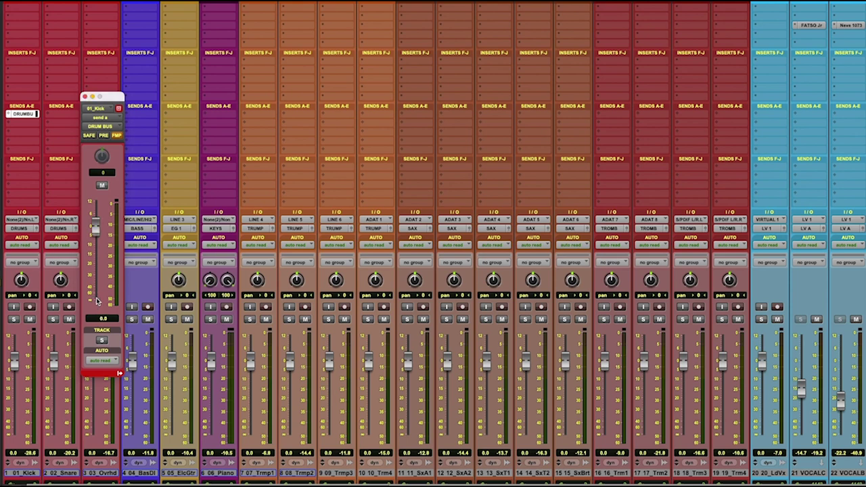
pyautogui.click(102, 136)
pyautogui.click(84, 96)
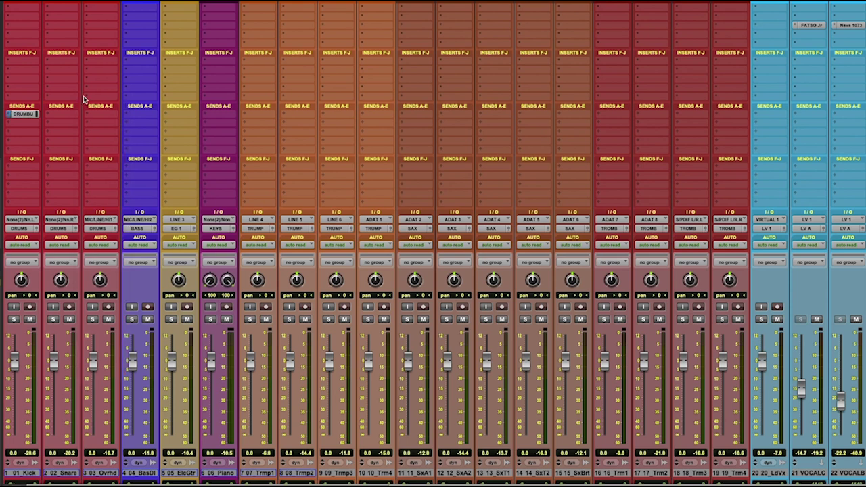
# Step: Copy the Kick's DRUM BUS send onto the Snare and Ovrhd tracks
pyautogui.moveTo(25, 117); pyautogui.dragTo(61, 114)
pyautogui.click(61, 115)
pyautogui.click(84, 97)
pyautogui.moveTo(66, 116); pyautogui.dragTo(92, 115)
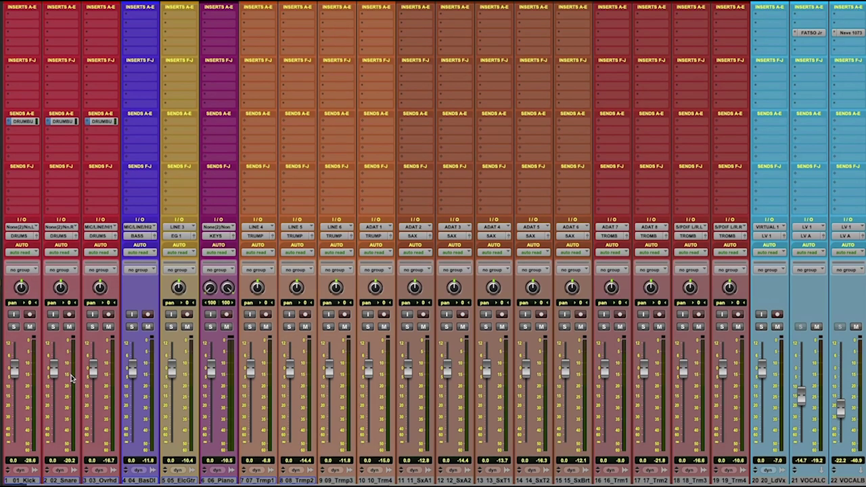
# Step: Add a 0 dB pre-fader DRUM CRUSH send on the Kick and copy it to the Snare
pyautogui.click(17, 132)
pyautogui.moveTo(33, 139)
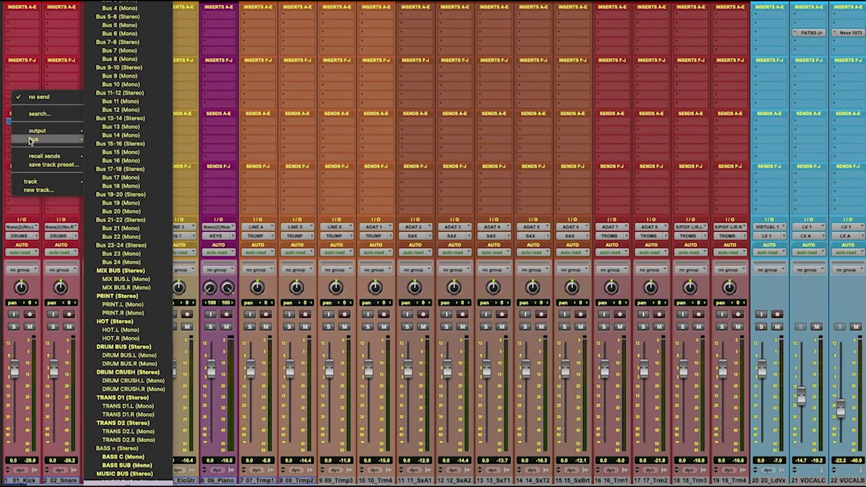
pyautogui.click(128, 372)
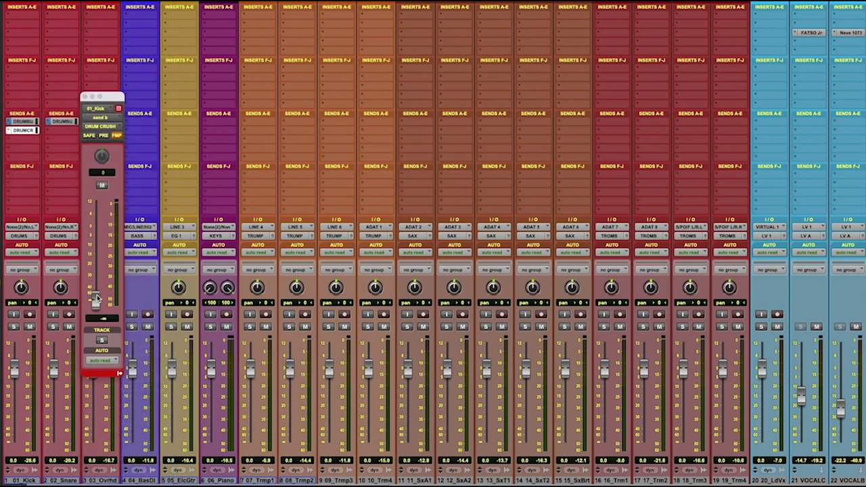
pyautogui.moveTo(97, 297); pyautogui.dragTo(96, 222)
pyautogui.click(101, 136)
pyautogui.click(85, 96)
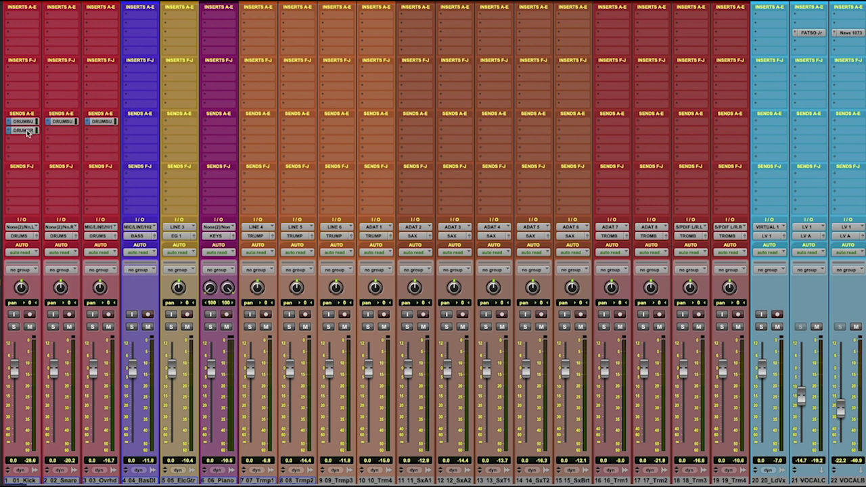
pyautogui.moveTo(24, 130); pyautogui.dragTo(60, 131)
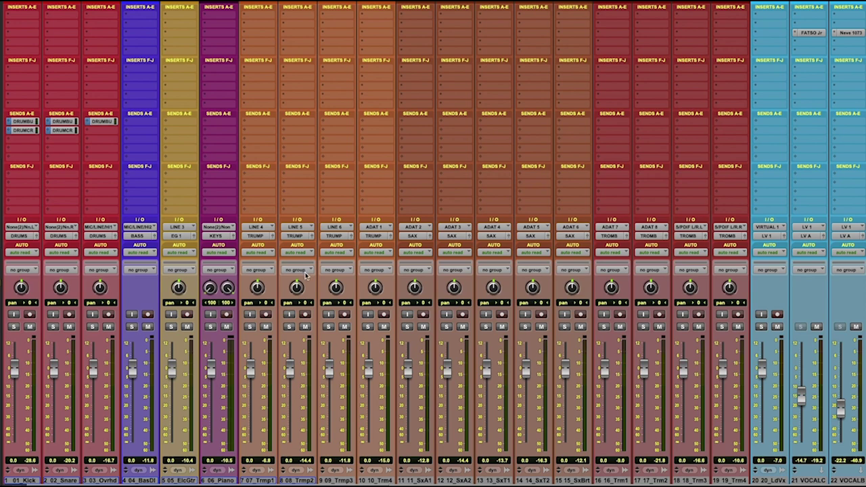
# Step: Inspect the Neve 33609 compressor on the drum bus
pyautogui.hscroll(15, 443, 296)
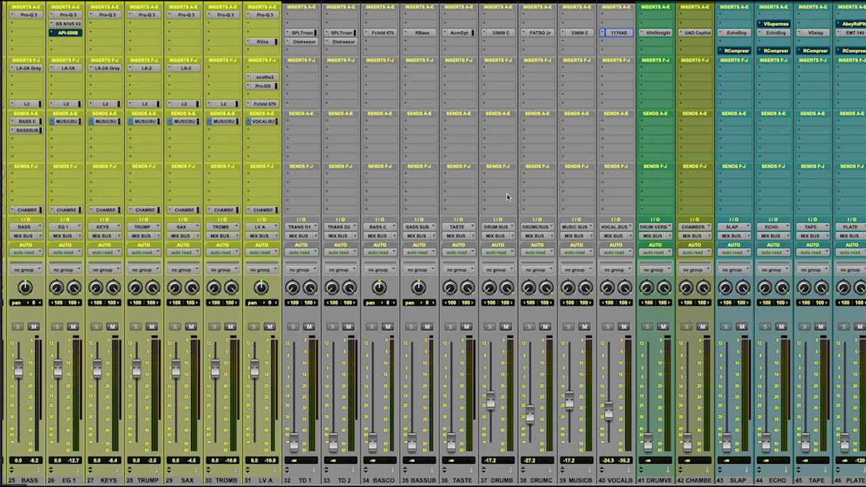
pyautogui.hscroll(-3, 506, 195)
pyautogui.click(612, 33)
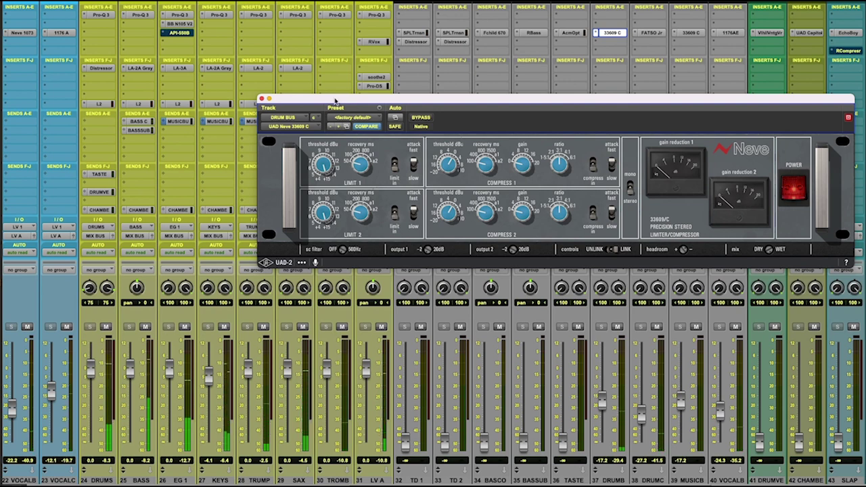
pyautogui.click(263, 99)
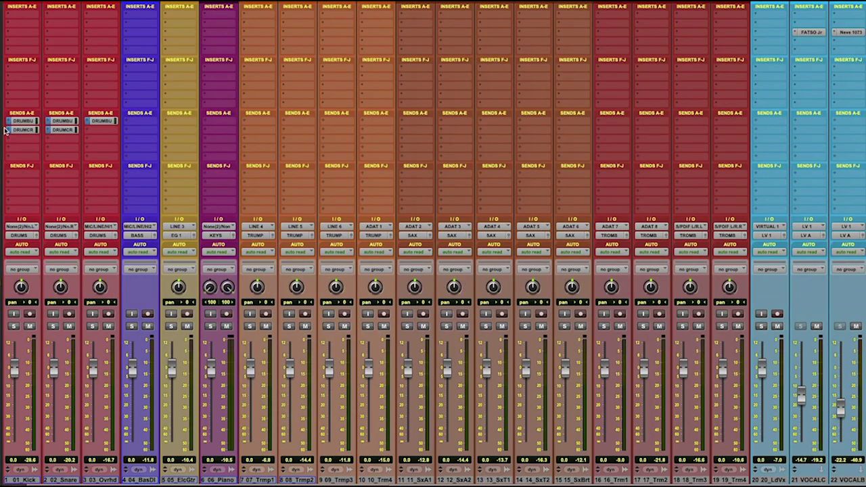
# Step: Nudge the Kick's DRUM CRUSH send up to +6.9 dB and check the Snare's at +7.5 dB
pyautogui.click(22, 129)
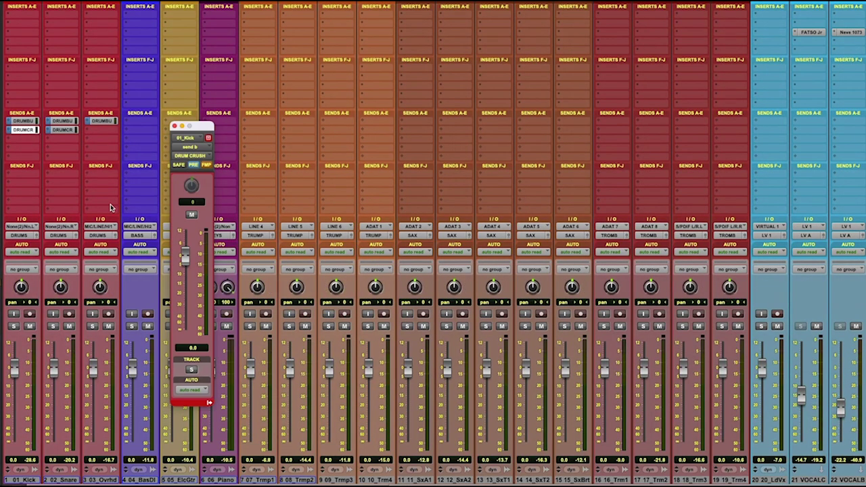
pyautogui.moveTo(187, 260); pyautogui.dragTo(184, 243)
pyautogui.click(68, 130)
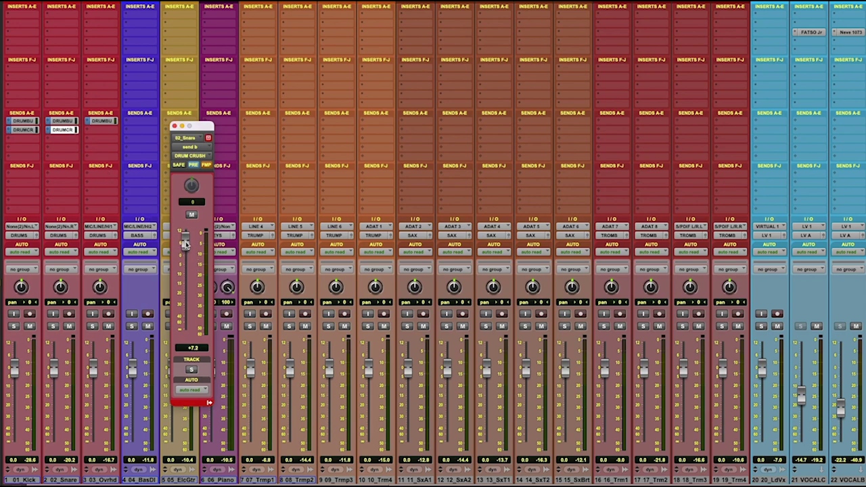
pyautogui.click(174, 126)
pyautogui.hscroll(10, 481, 227)
# Step: Raise the DRUM CRUSH FATSO Jr input drive and trim its output, comparing against bypass
pyautogui.hscroll(10, 481, 227)
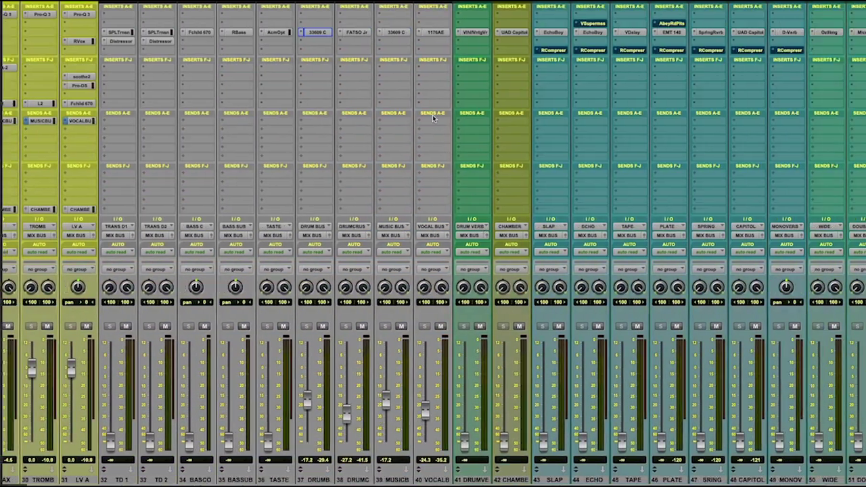
pyautogui.click(355, 32)
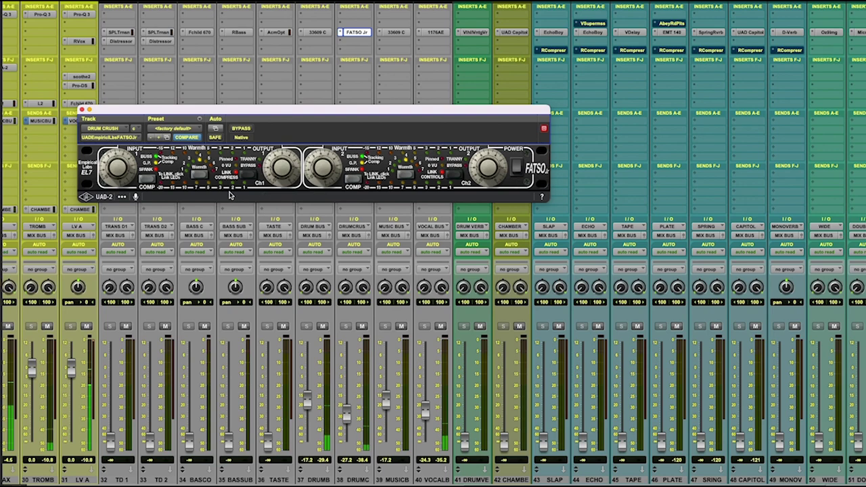
pyautogui.moveTo(119, 169); pyautogui.dragTo(102, 161)
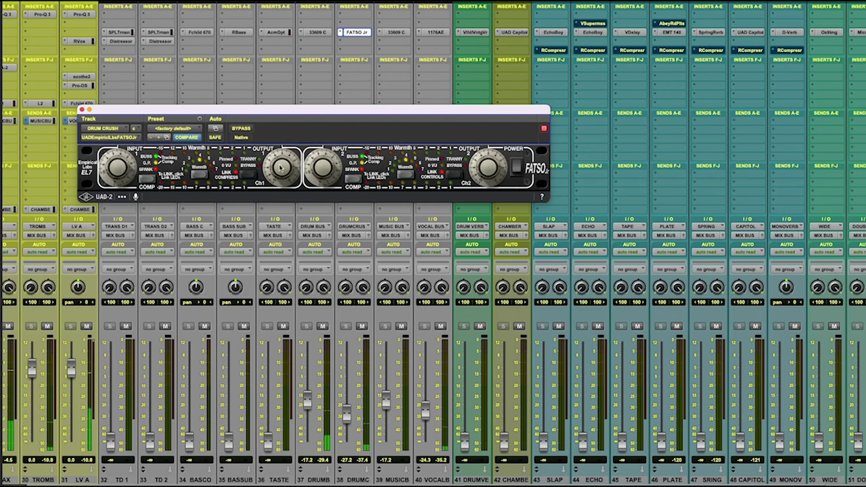
pyautogui.moveTo(282, 168); pyautogui.dragTo(284, 165)
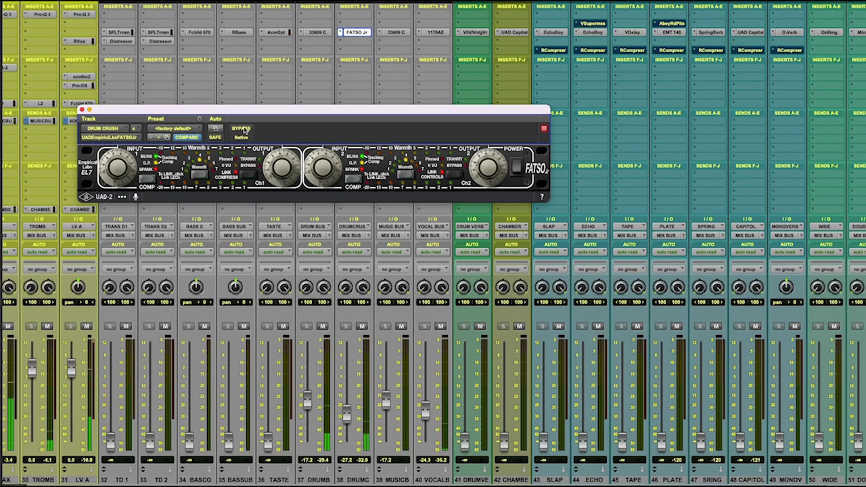
pyautogui.click(242, 129)
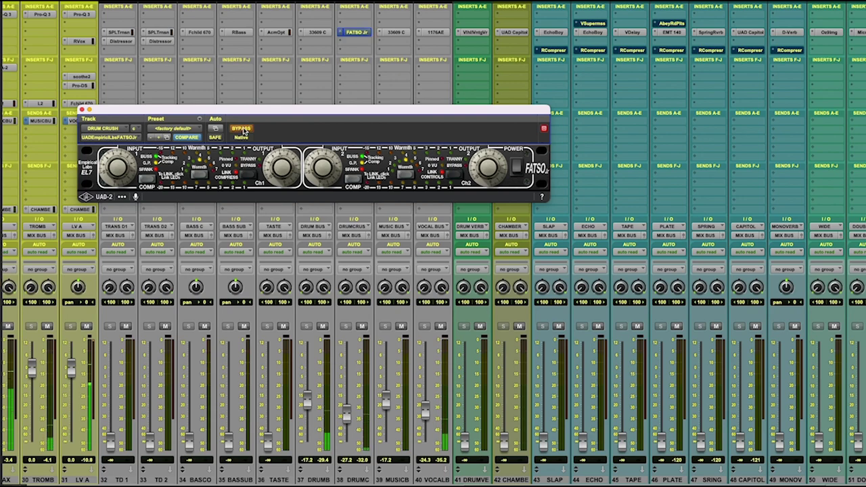
pyautogui.click(242, 128)
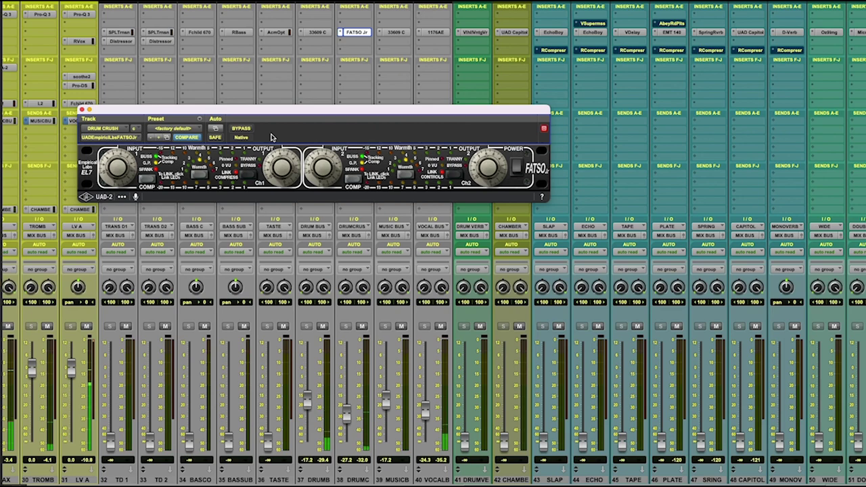
pyautogui.click(82, 109)
# Step: Open the Neve 33609 compressor on the music bus
pyautogui.hscroll(-15, 505, 300)
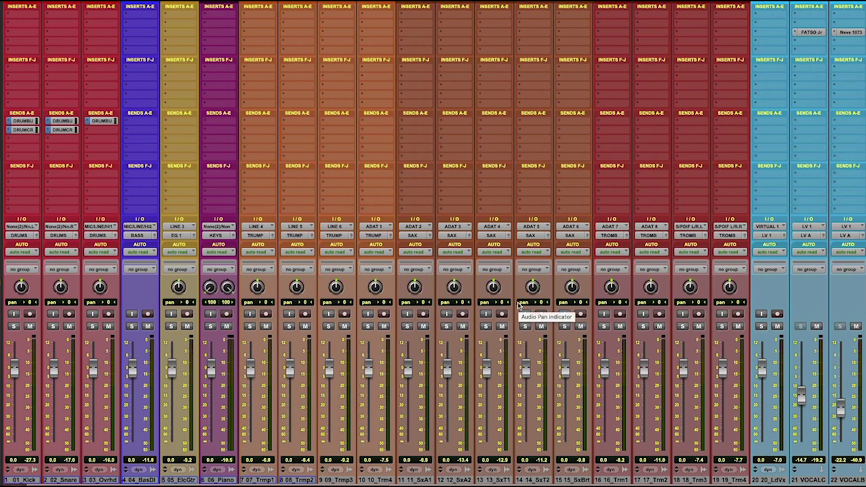
pyautogui.hscroll(13, 139, 304)
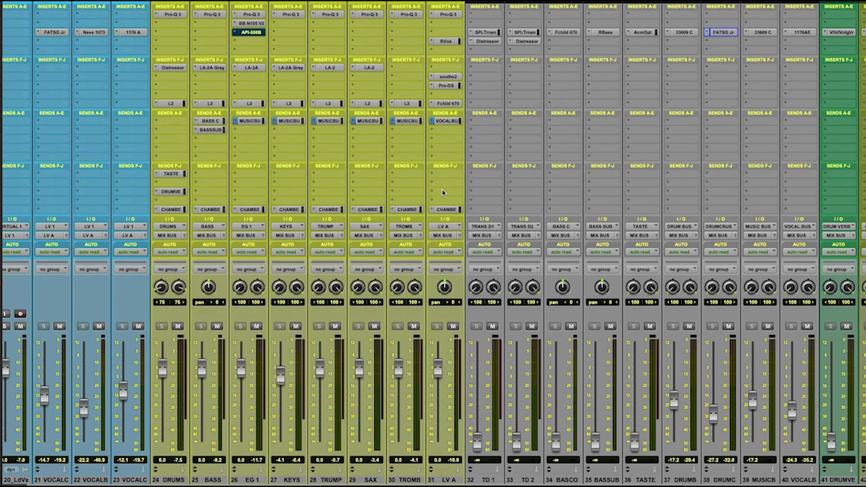
pyautogui.hscroll(8, 441, 189)
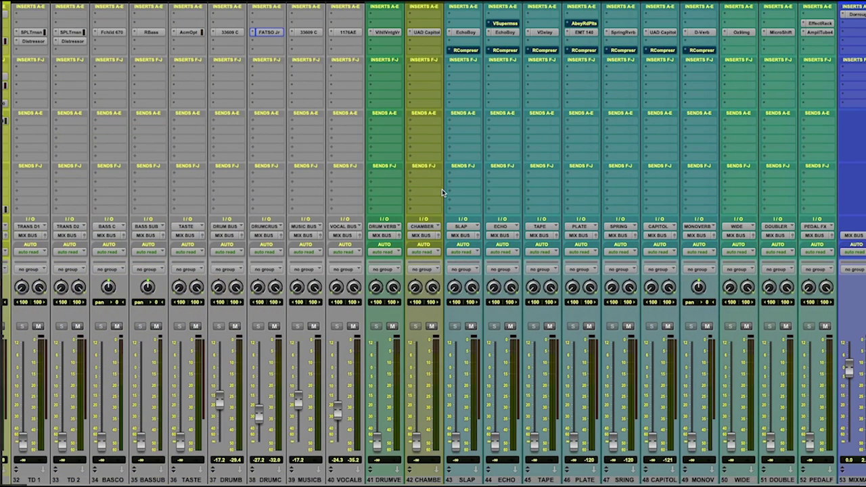
pyautogui.click(308, 32)
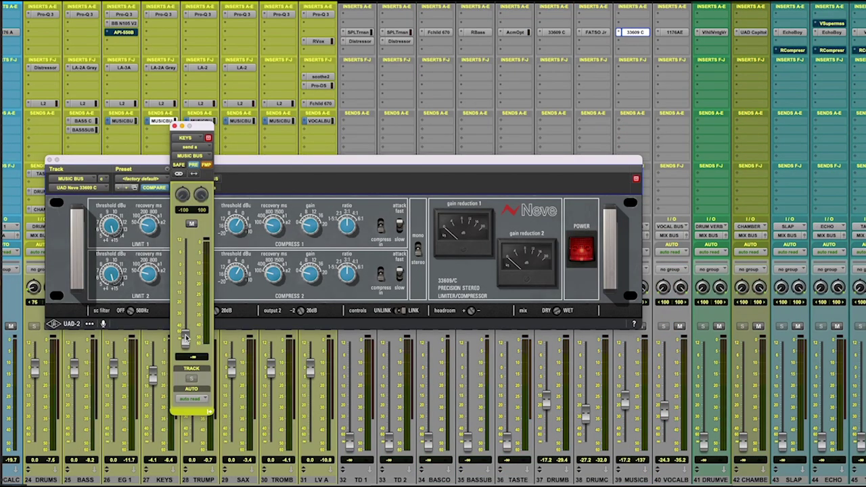
# Step: Set the TRUMP, SAX and TROMB music bus sends to 0 dB and EG 1 to -6.2 dB
pyautogui.click(175, 127)
pyautogui.click(201, 122)
pyautogui.keyDown('alt'); pyautogui.click(184, 340); pyautogui.keyUp('alt')
pyautogui.click(175, 126)
pyautogui.click(241, 121)
pyautogui.keyDown('alt'); pyautogui.click(186, 340); pyautogui.keyUp('alt')
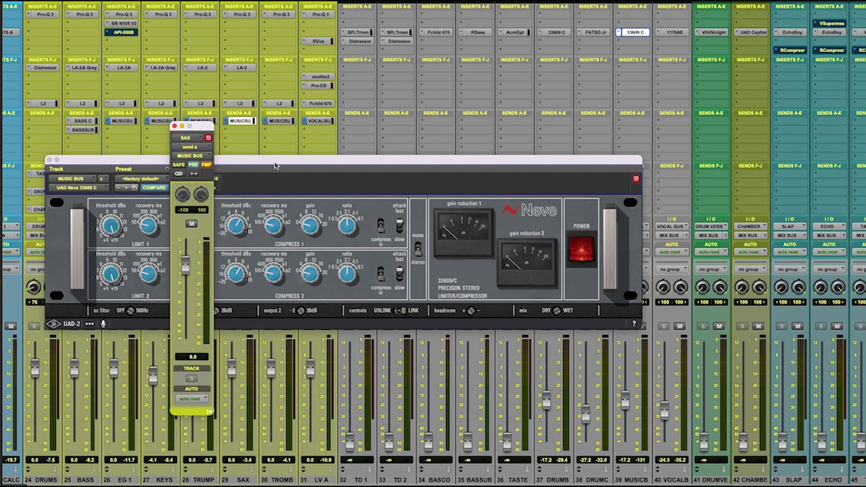
pyautogui.click(280, 121)
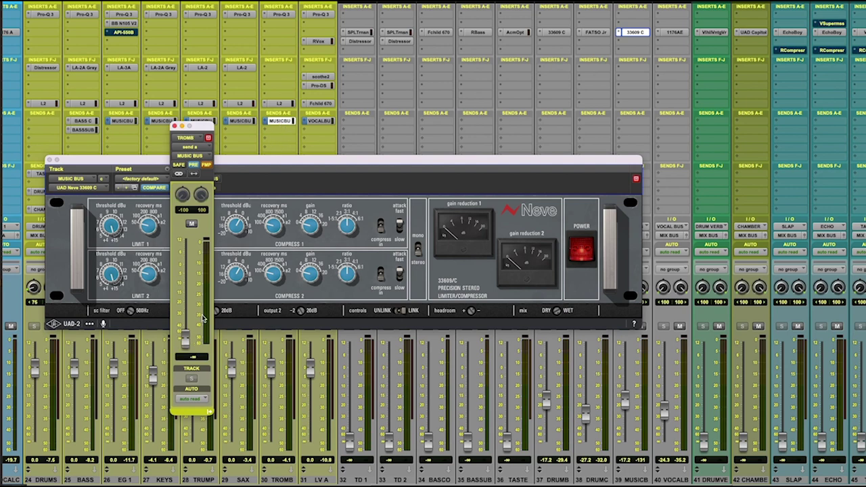
pyautogui.keyDown('alt'); pyautogui.click(184, 341); pyautogui.keyUp('alt')
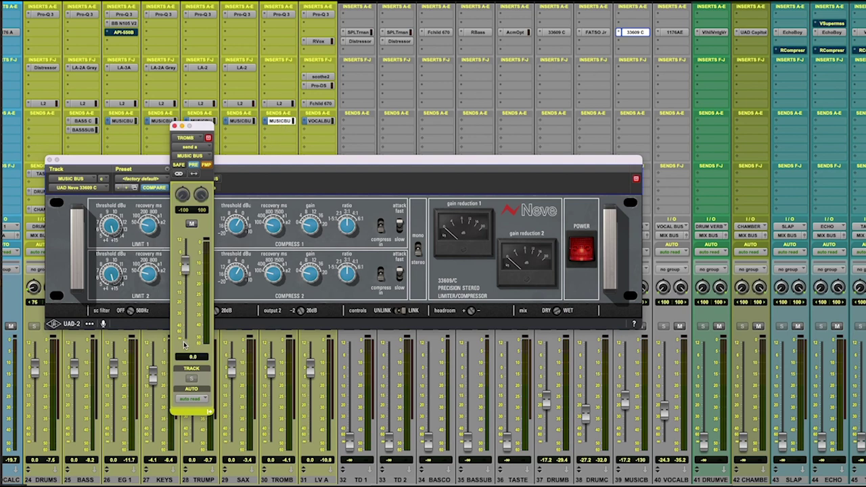
pyautogui.click(174, 126)
pyautogui.click(123, 120)
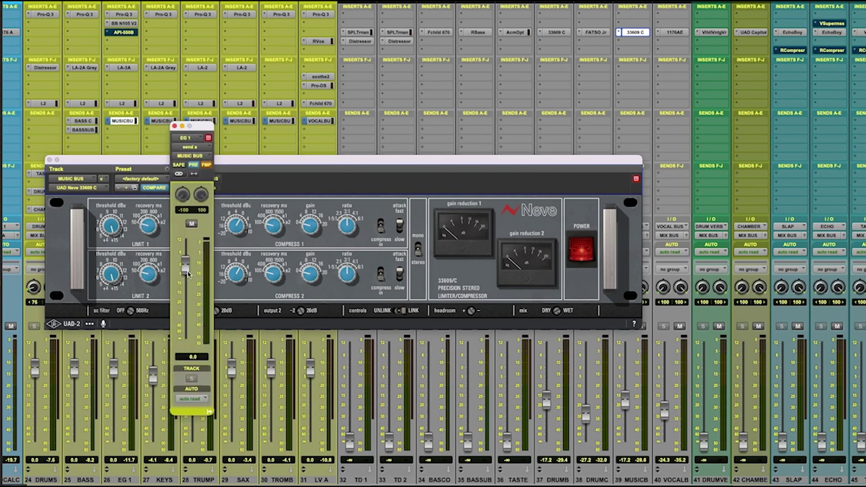
pyautogui.moveTo(189, 272); pyautogui.dragTo(189, 284)
pyautogui.moveTo(196, 129); pyautogui.dragTo(169, 163)
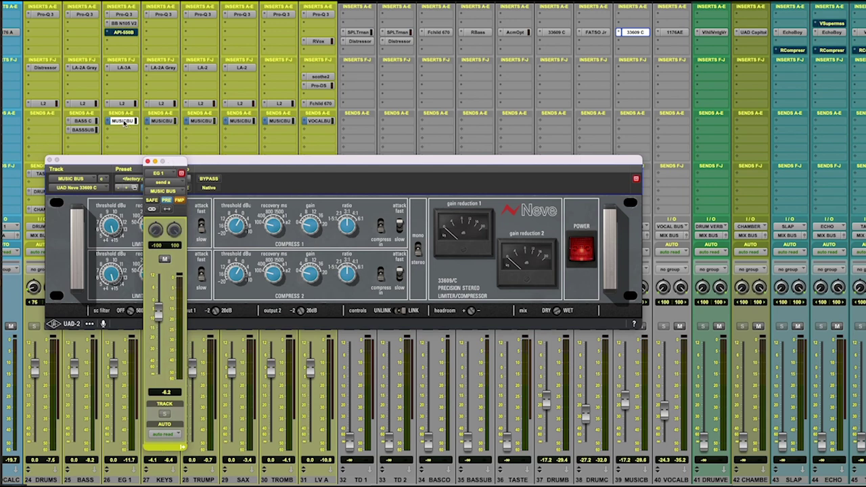
# Step: Review the KEYS, TRUMP, SAX and TROMB music bus send levels during playback
pyautogui.click(161, 122)
pyautogui.click(201, 122)
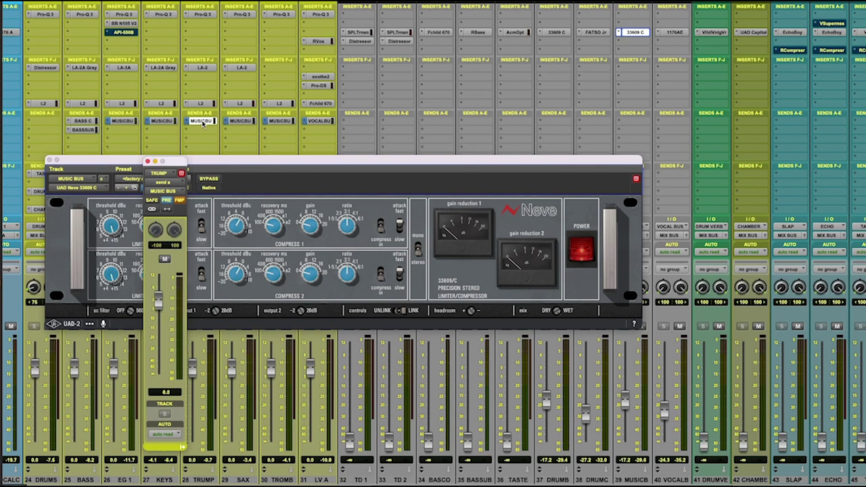
pyautogui.click(165, 121)
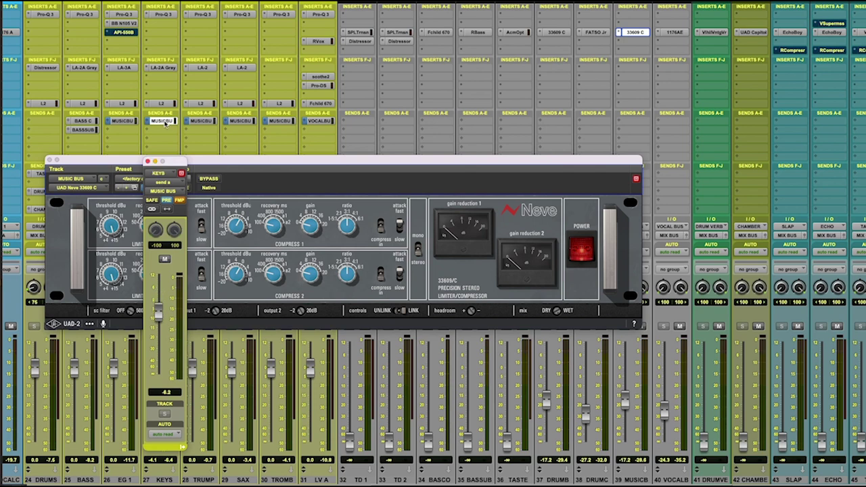
pyautogui.click(200, 121)
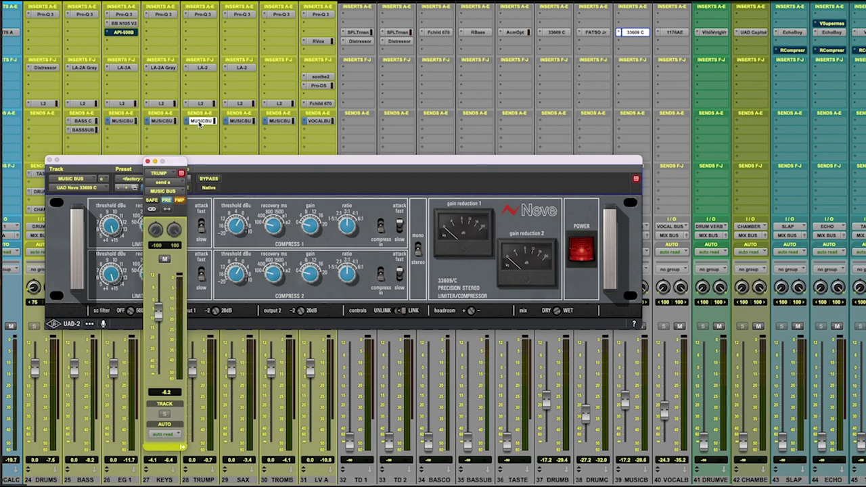
pyautogui.click(238, 123)
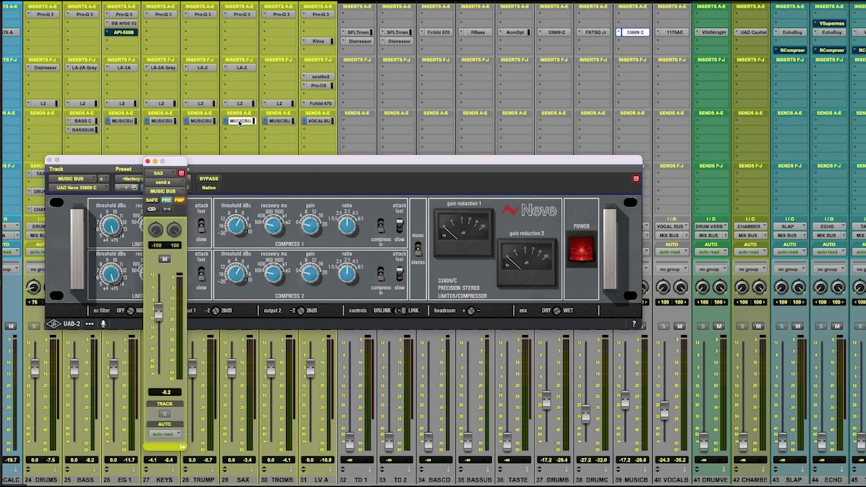
pyautogui.click(280, 123)
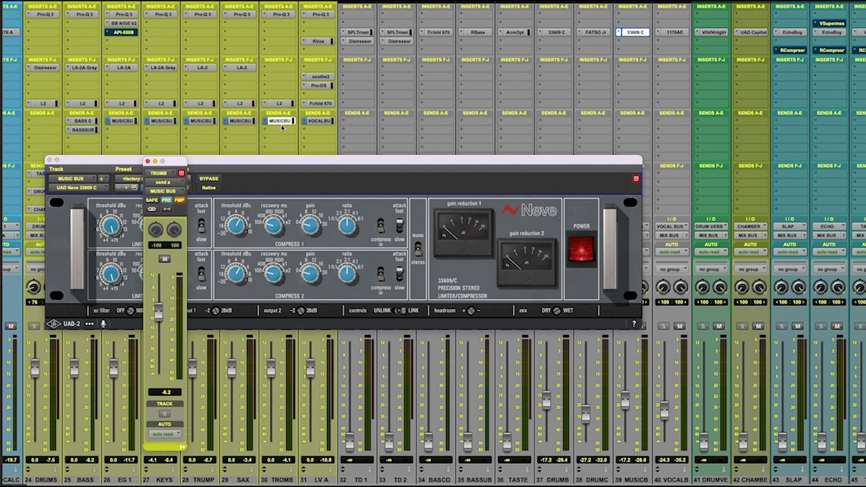
pyautogui.press('space')
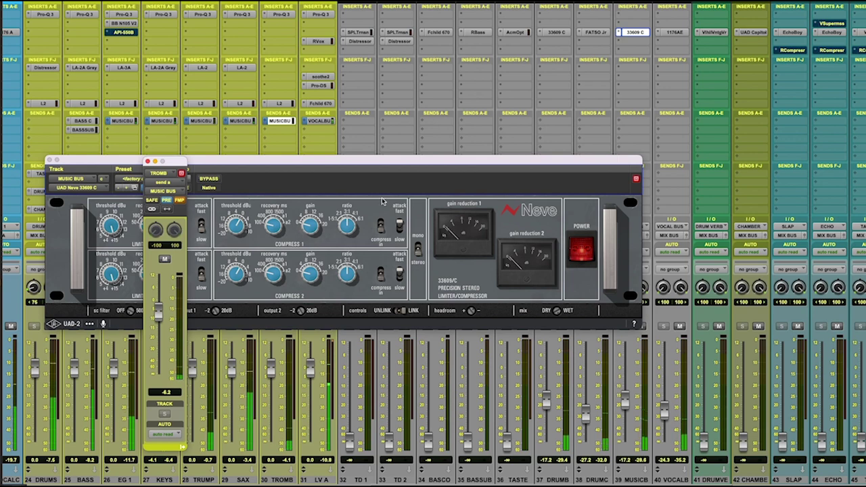
# Step: Re-audition the music bus sends and lower the KEYS send to -4.6 dB
pyautogui.click(277, 122)
pyautogui.click(277, 122)
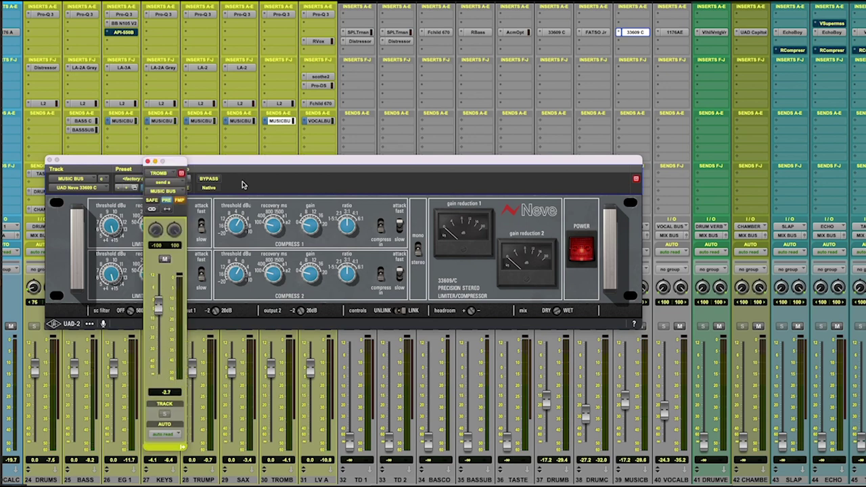
pyautogui.click(281, 122)
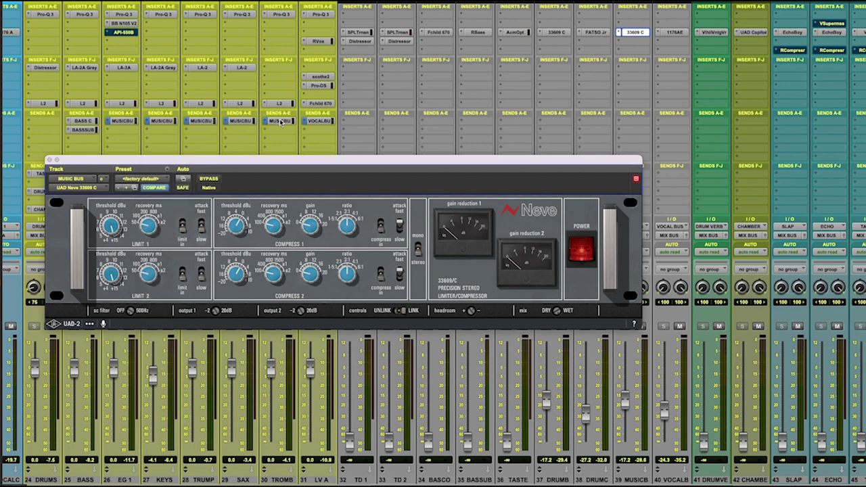
pyautogui.click(280, 122)
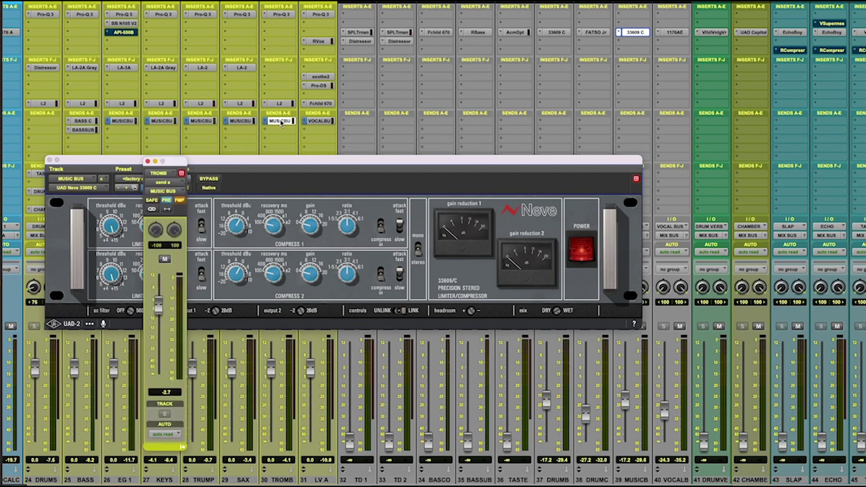
pyautogui.click(241, 122)
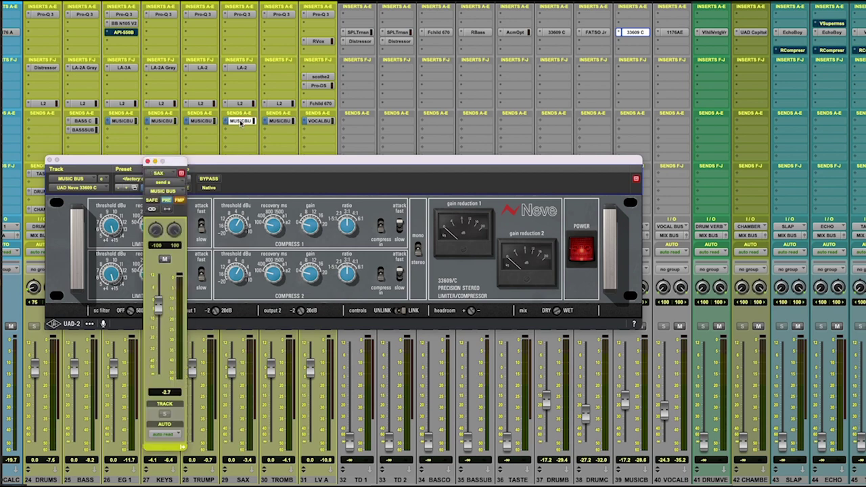
pyautogui.click(202, 121)
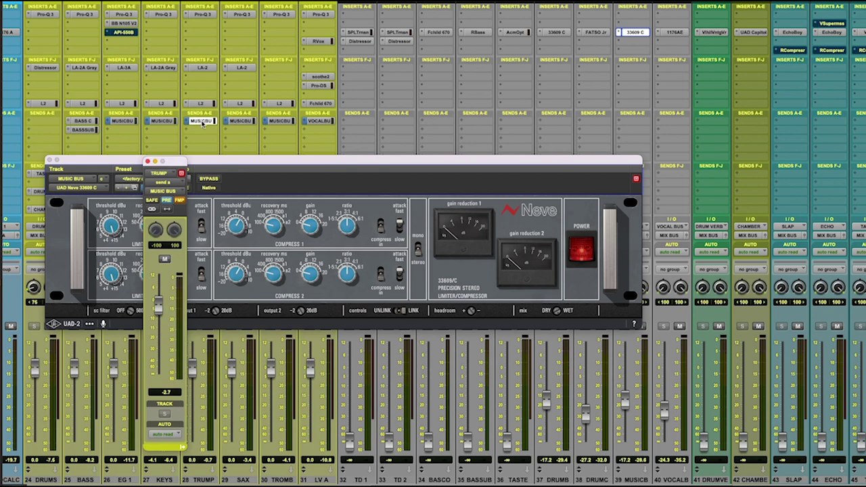
pyautogui.click(163, 122)
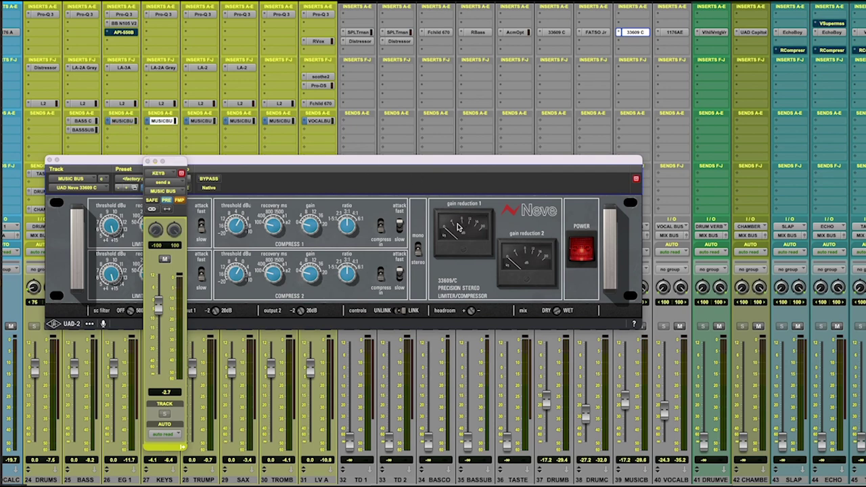
pyautogui.press('space')
pyautogui.moveTo(158, 309); pyautogui.dragTo(160, 314)
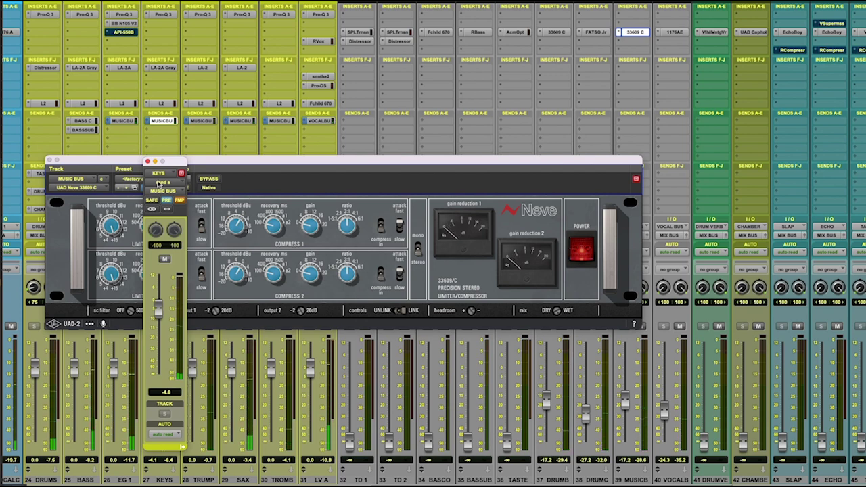
pyautogui.click(48, 161)
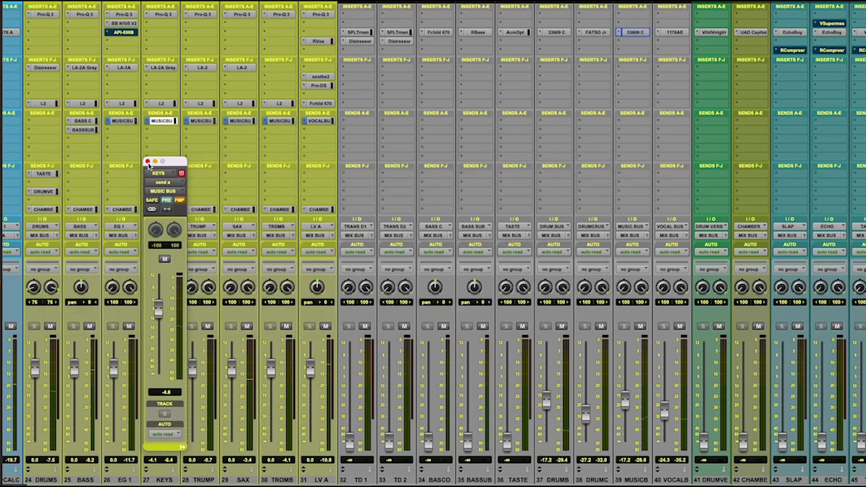
# Step: Open VOCAL CLEAN's UAD 1176 Rev A insert to view its Start Here for Vocals preset
pyautogui.click(148, 162)
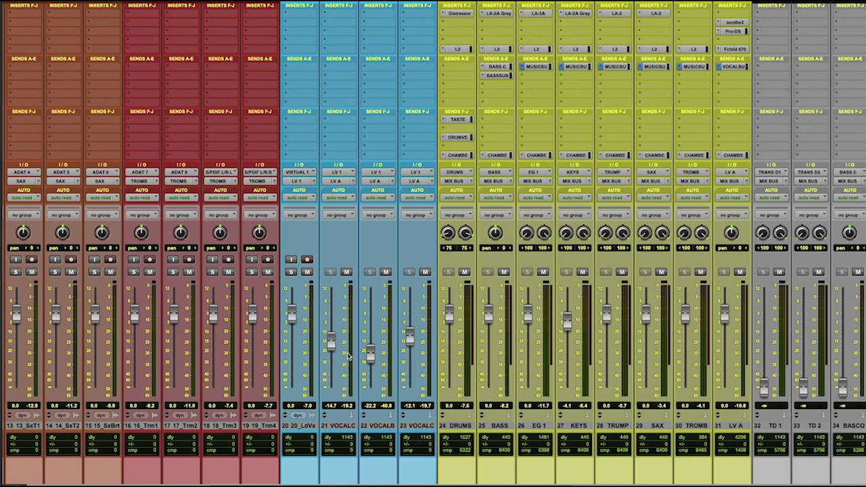
pyautogui.scroll(3, 384, 226)
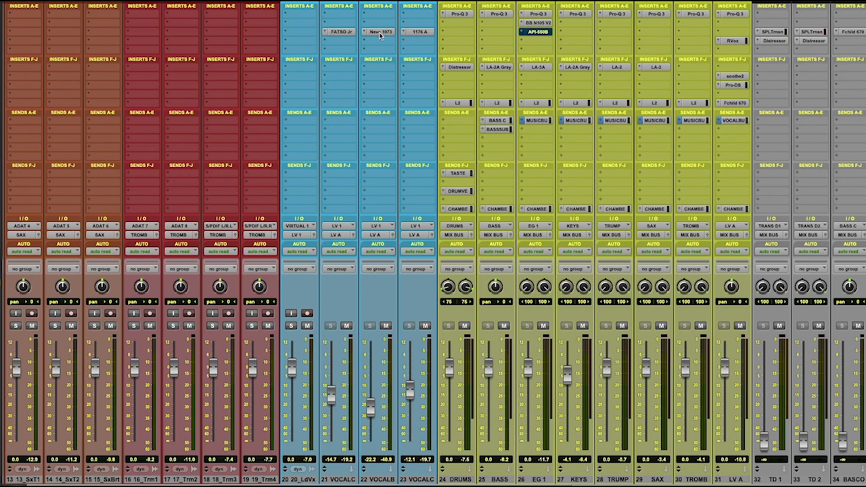
pyautogui.click(419, 31)
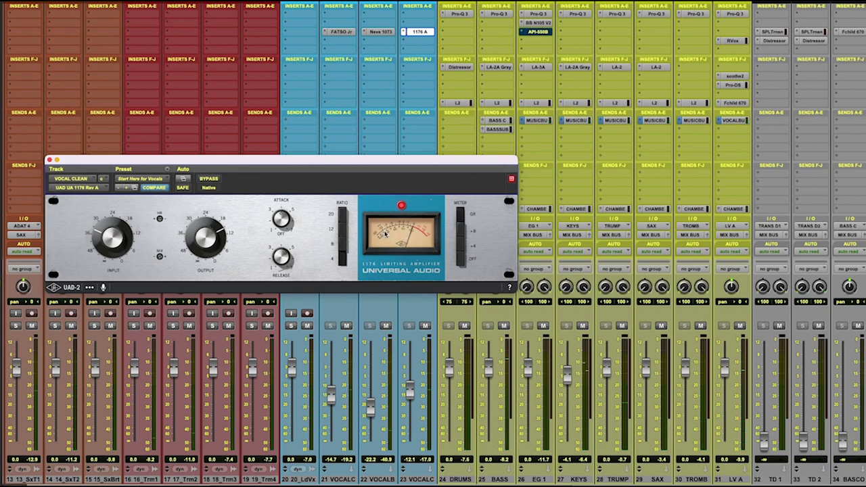
# Step: Raise VOCAL CLEAN's fader to -9.7 dB, then briefly inspect the Neve 1073 on VOCAL BUZZ
pyautogui.click(50, 161)
pyautogui.moveTo(409, 396); pyautogui.dragTo(409, 391)
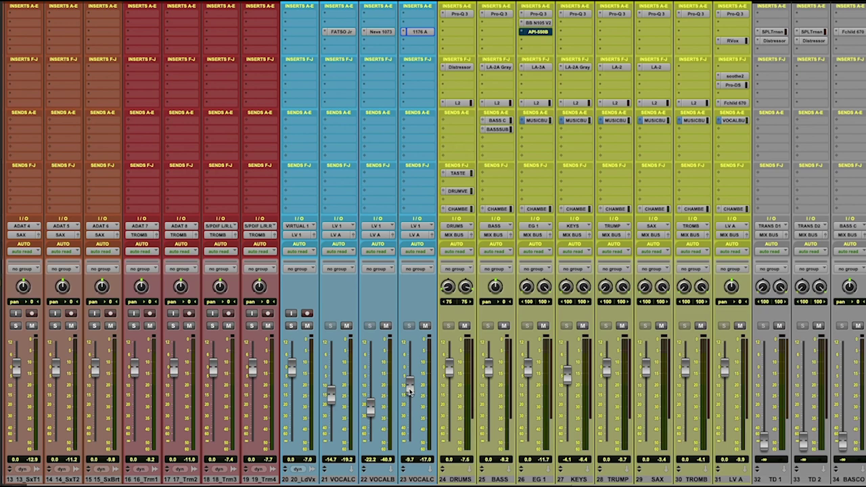
pyautogui.click(379, 32)
pyautogui.moveTo(219, 117); pyautogui.dragTo(234, 50)
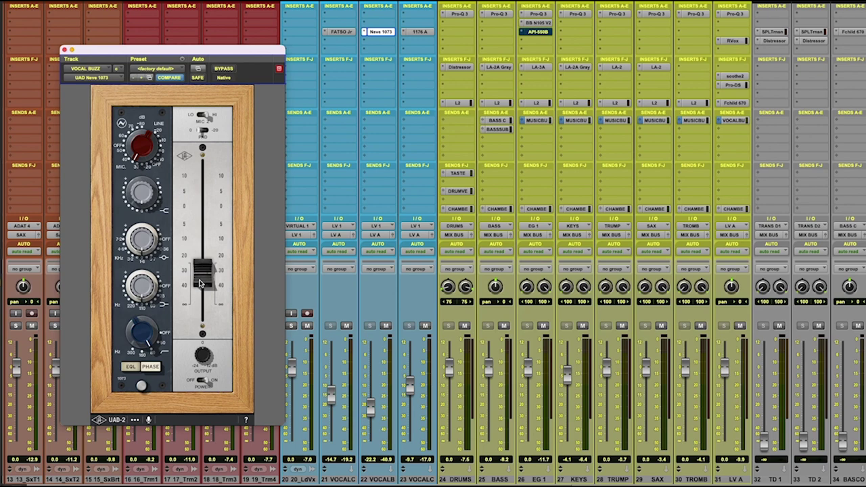
pyautogui.click(379, 31)
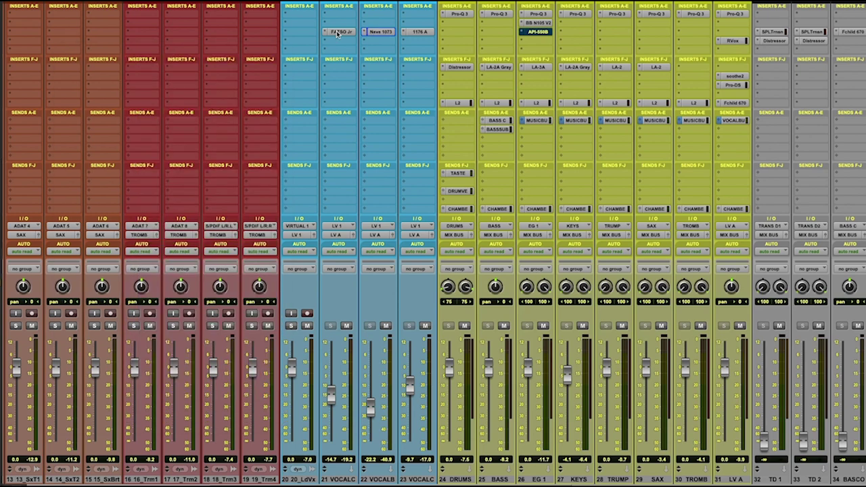
# Step: Start playback and check the FATSO Jr settings on VOCAL CRUSH
pyautogui.click(339, 31)
pyautogui.moveTo(216, 52); pyautogui.dragTo(171, 74)
pyautogui.press('space')
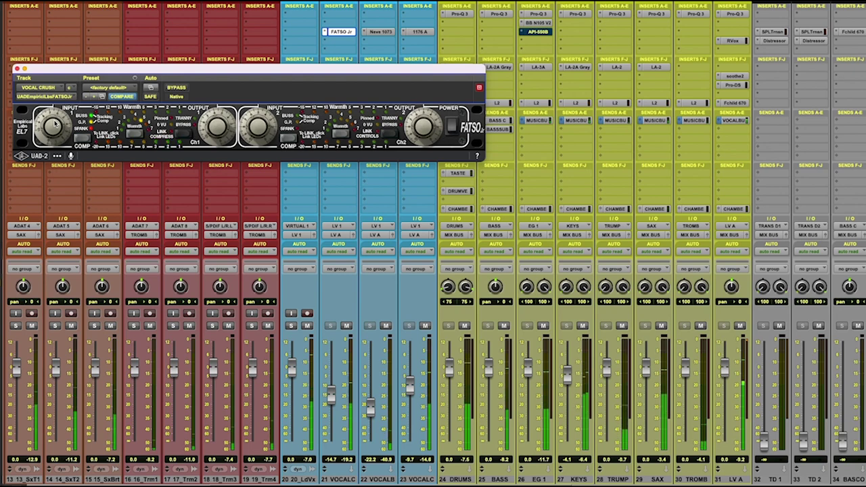
pyautogui.click(17, 68)
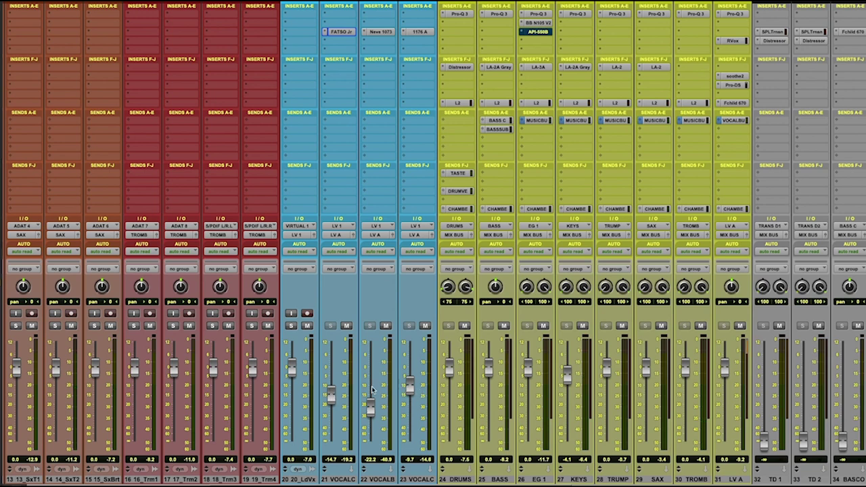
# Step: Set the vocal faders: VOCAL CRUSH -3.8 dB, VOCAL CLEAN -2.2 dB, VOCAL BUZZ -21.0 dB
pyautogui.moveTo(331, 395); pyautogui.dragTo(331, 375)
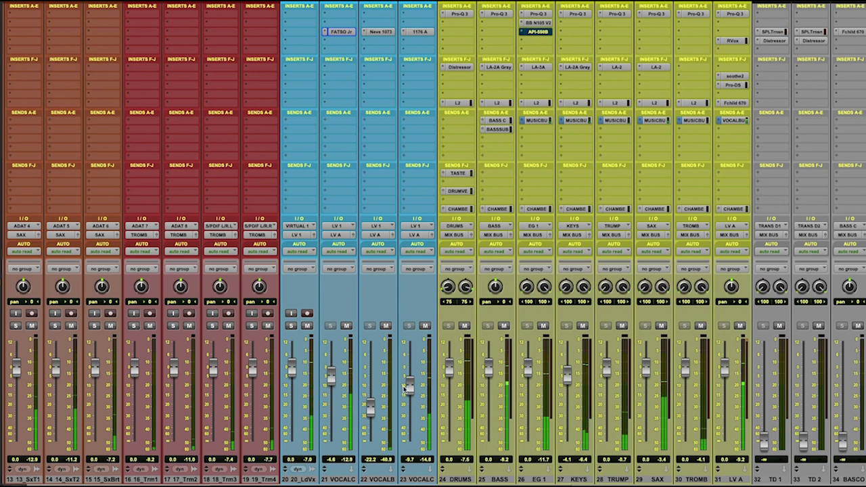
pyautogui.moveTo(409, 390); pyautogui.dragTo(409, 376)
pyautogui.moveTo(365, 414); pyautogui.dragTo(366, 412)
pyautogui.moveTo(329, 384); pyautogui.dragTo(330, 380)
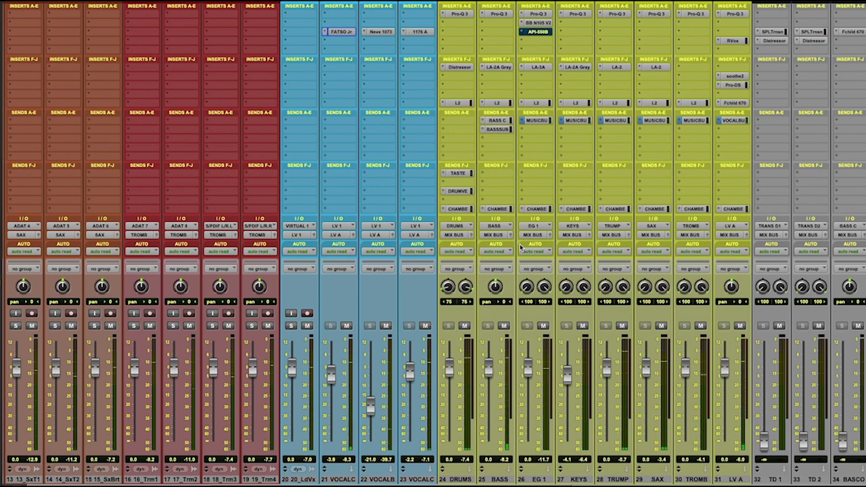
pyautogui.hscroll(4, 507, 203)
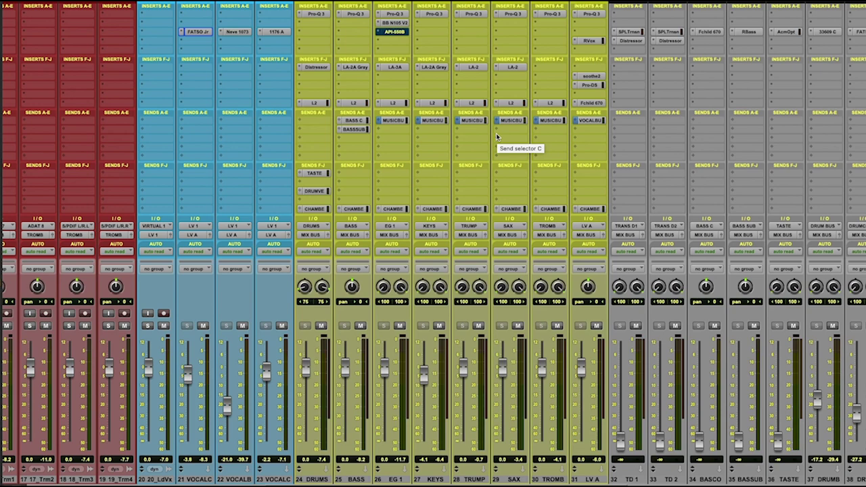
pyautogui.hscroll(10, 560, 201)
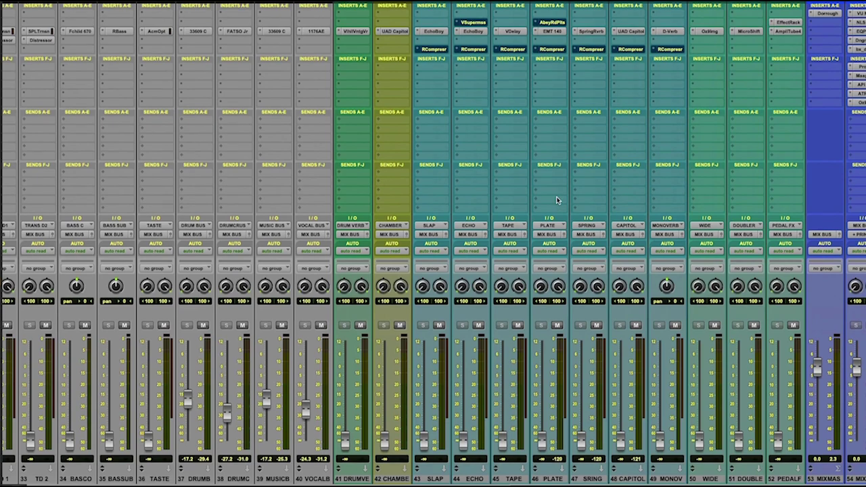
pyautogui.hscroll(3, 556, 196)
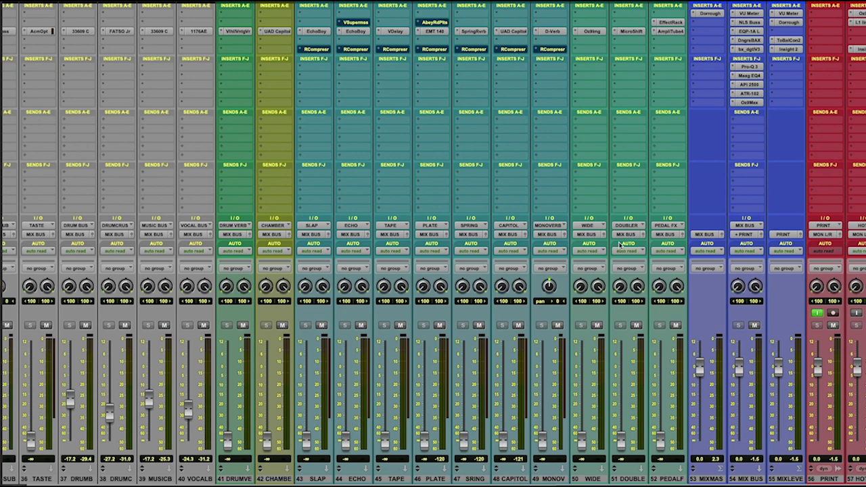
pyautogui.hscroll(-15, 642, 252)
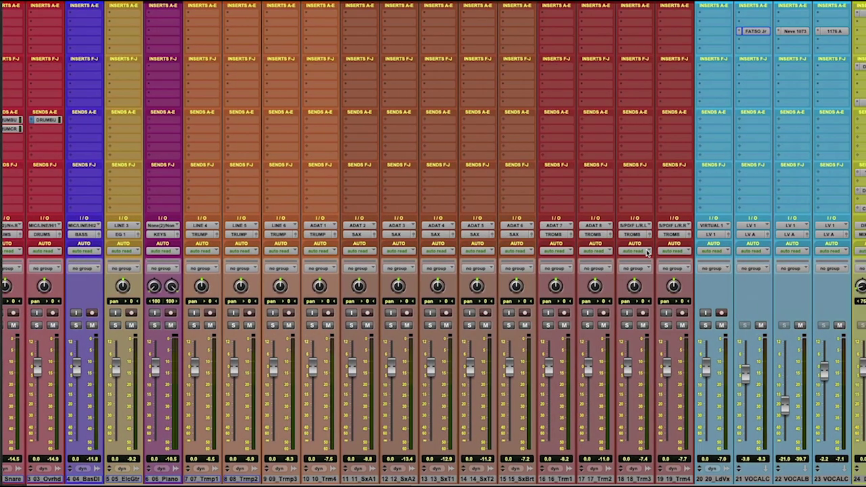
pyautogui.hscroll(8, 646, 252)
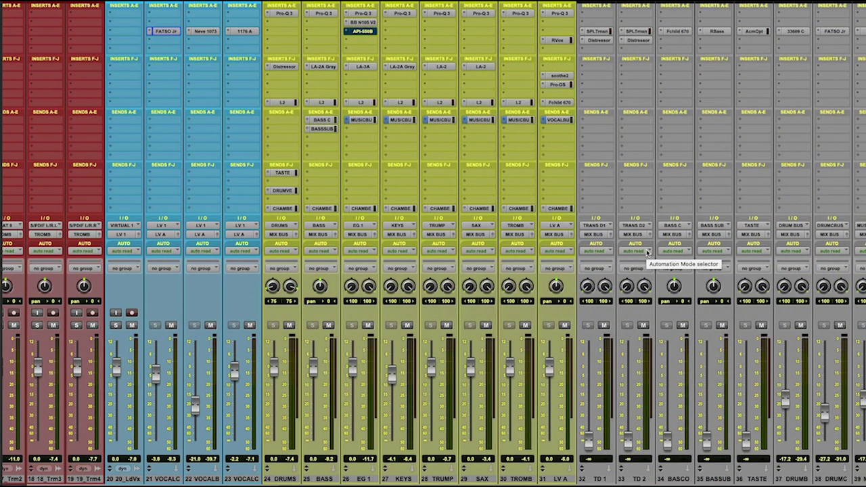
pyautogui.hscroll(5, 646, 252)
pyautogui.hscroll(9, 646, 252)
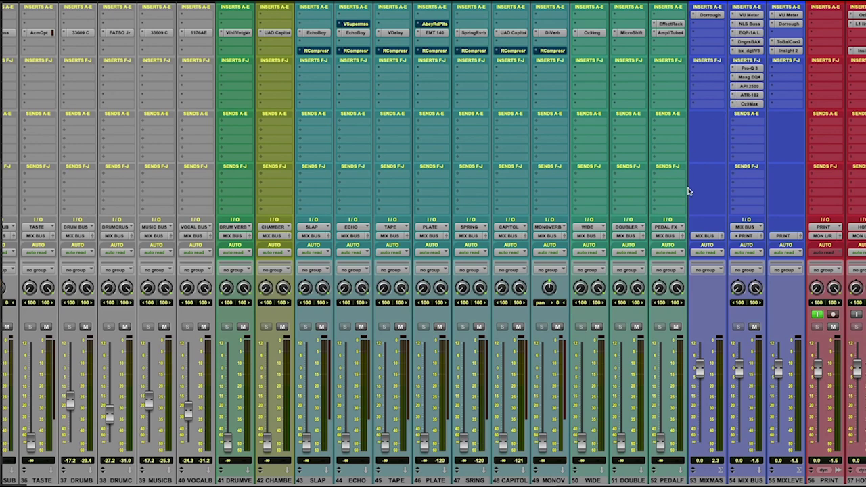
pyautogui.hscroll(-11, 687, 192)
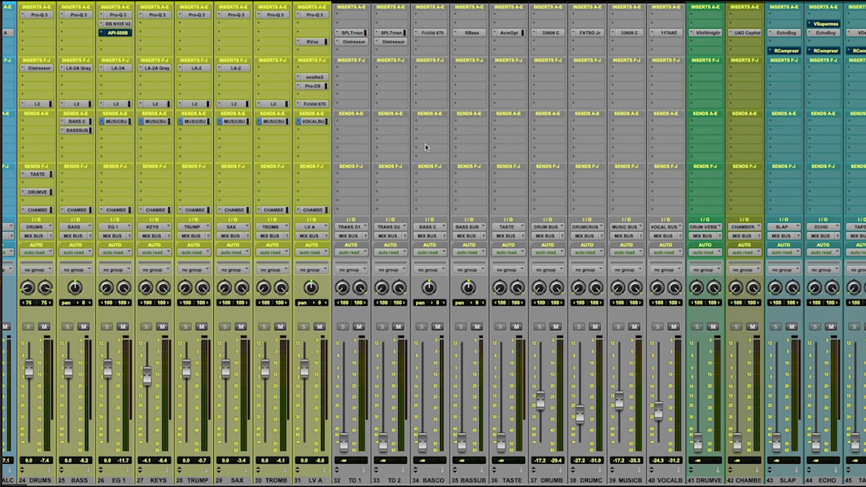
pyautogui.hscroll(-5, 560, 167)
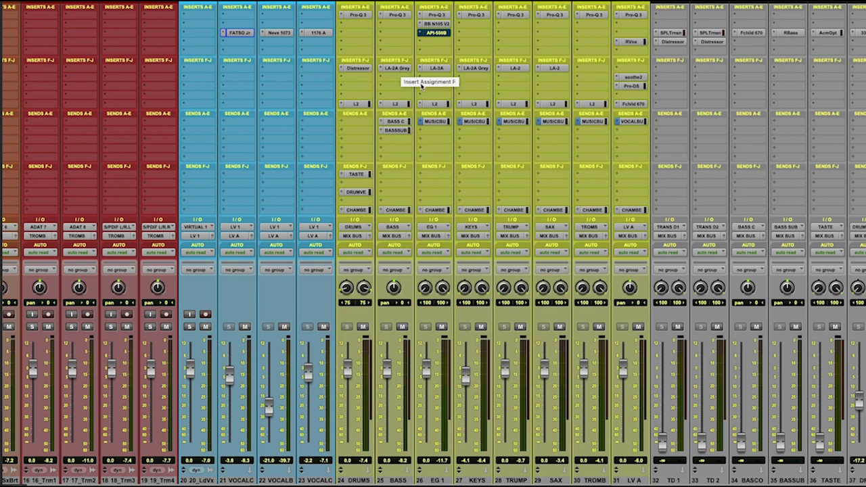
pyautogui.hscroll(5, 674, 163)
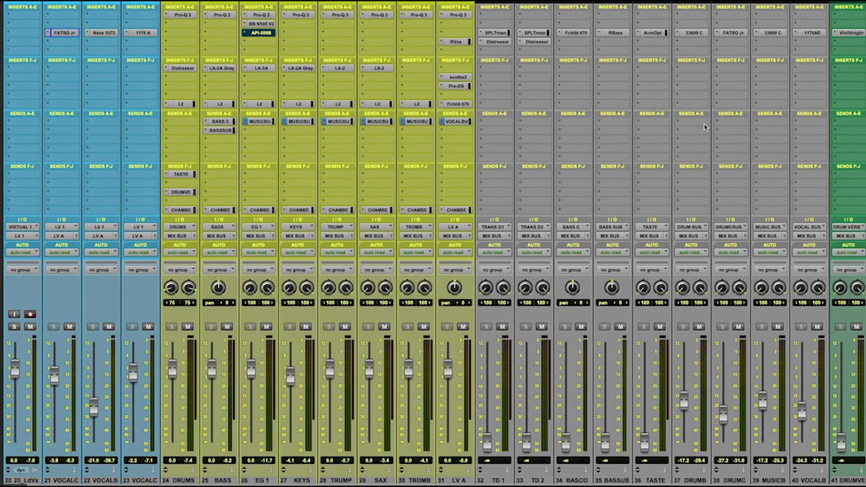
pyautogui.hscroll(5, 693, 149)
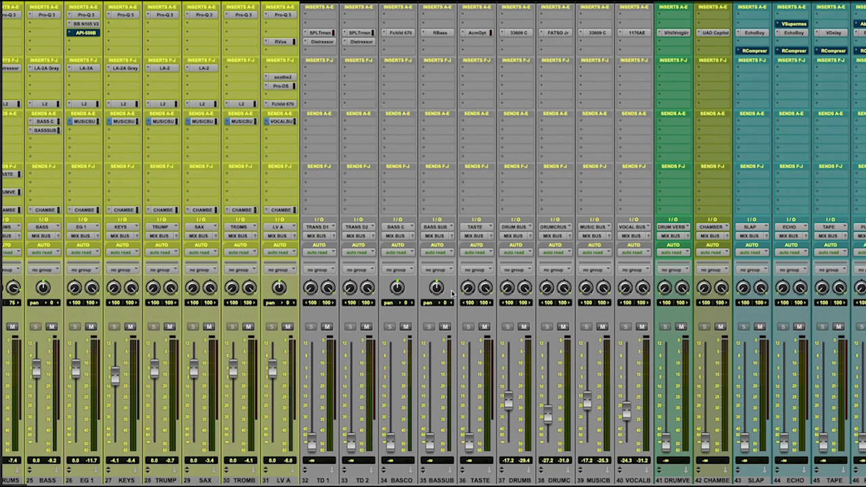
pyautogui.hscroll(12, 453, 294)
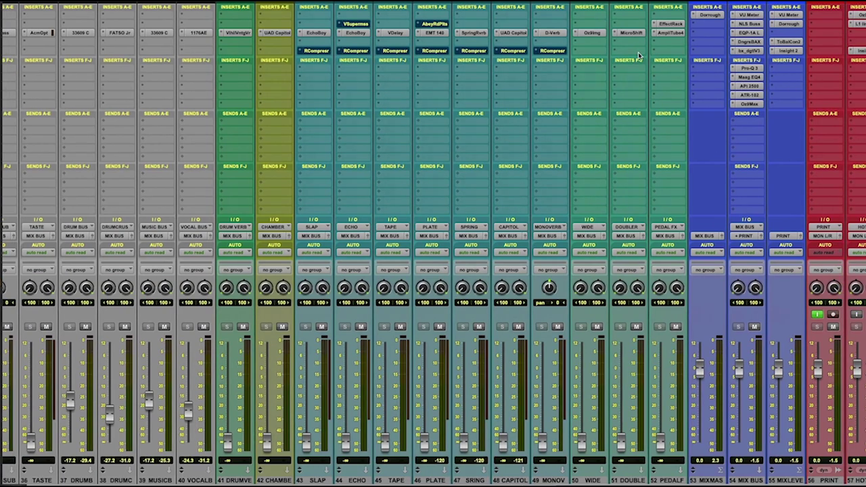
pyautogui.hscroll(-15, 537, 216)
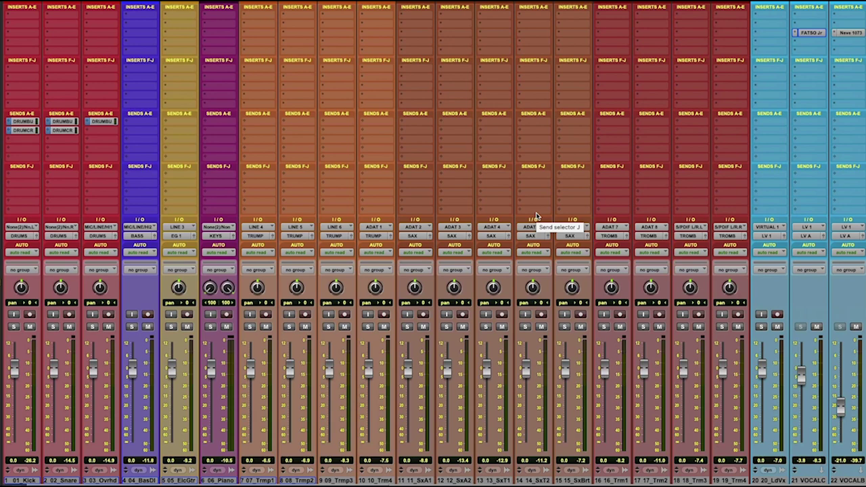
pyautogui.hscroll(12, 537, 217)
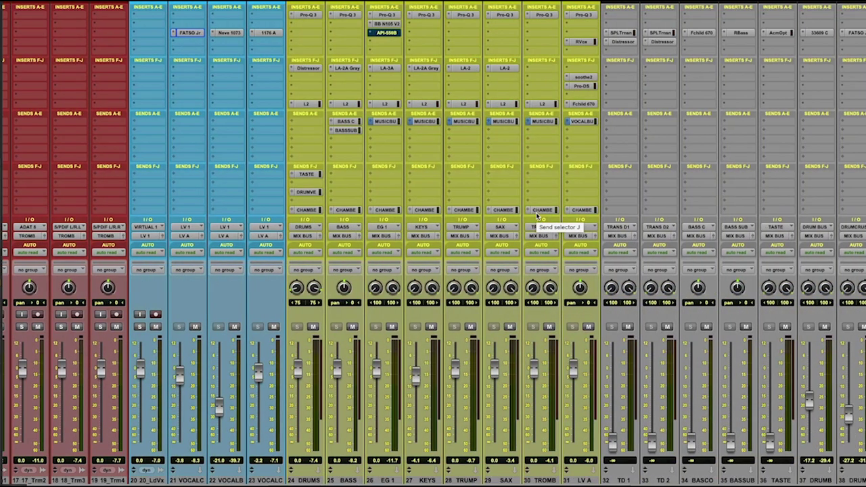